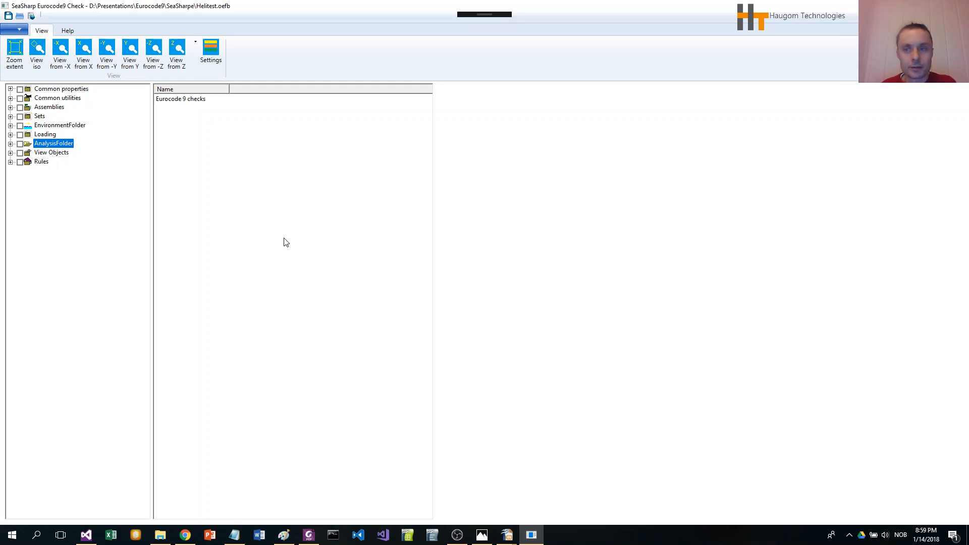
- Create a new translation transformation named Zero under Common utilities' Transformations, leaving all distances empty
left_click(10, 98)
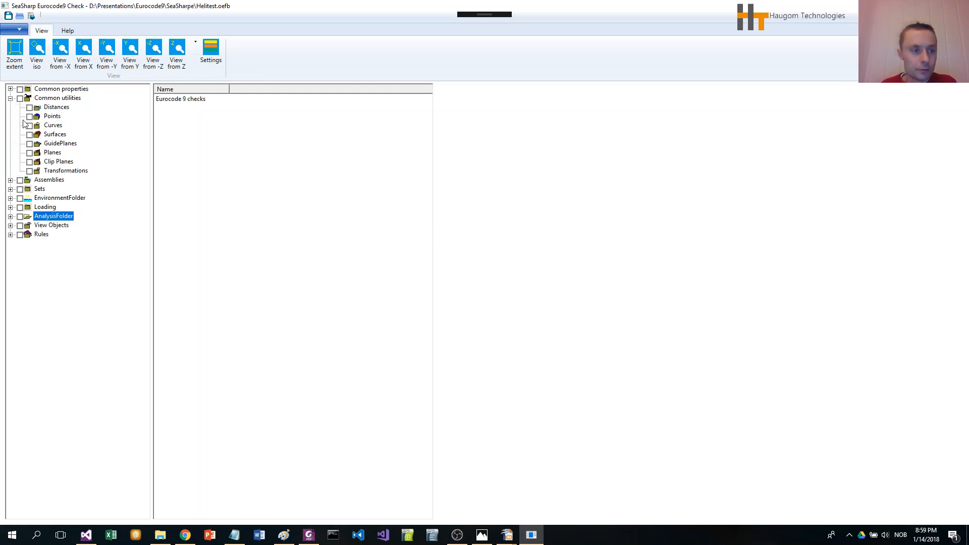
left_click(72, 172)
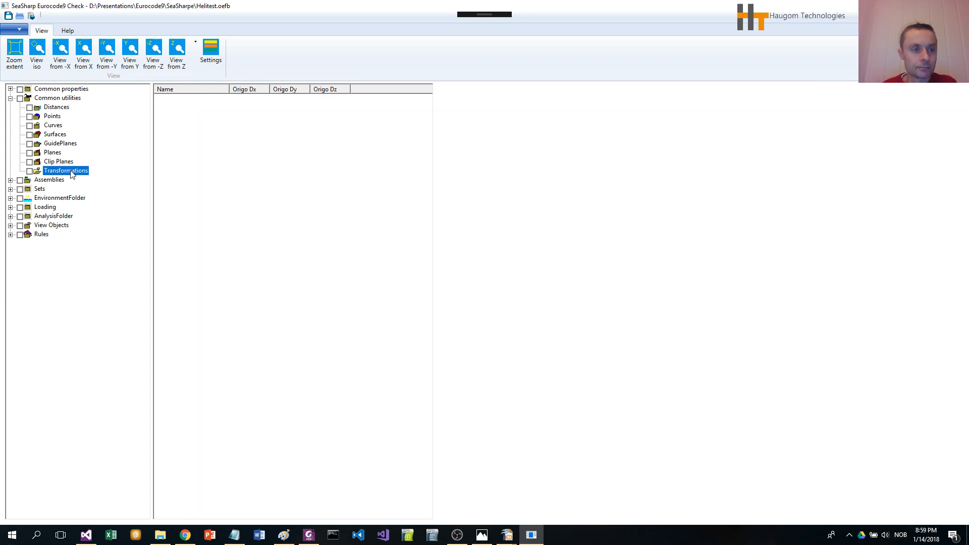
right_click(71, 173)
left_click(134, 176)
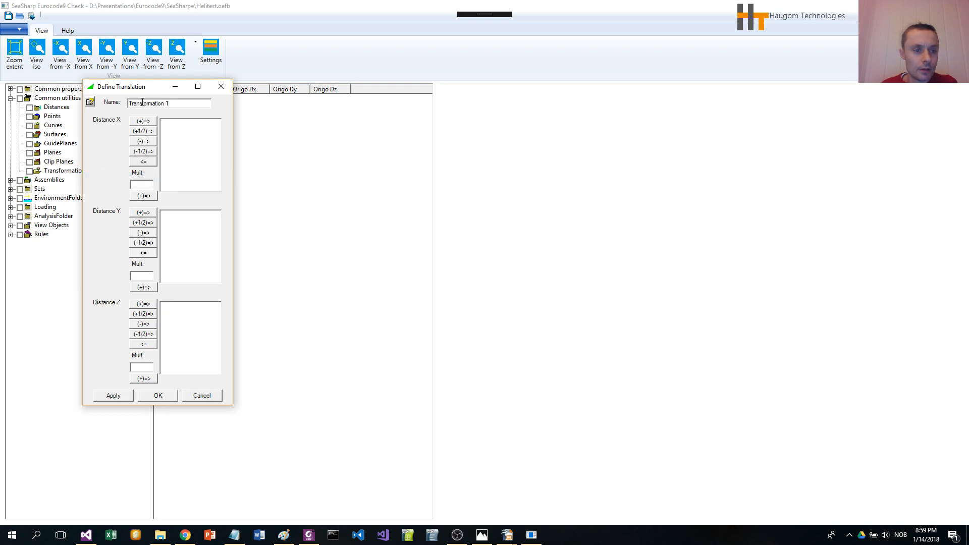
left_click_drag(136, 89, 263, 126)
type("Z")
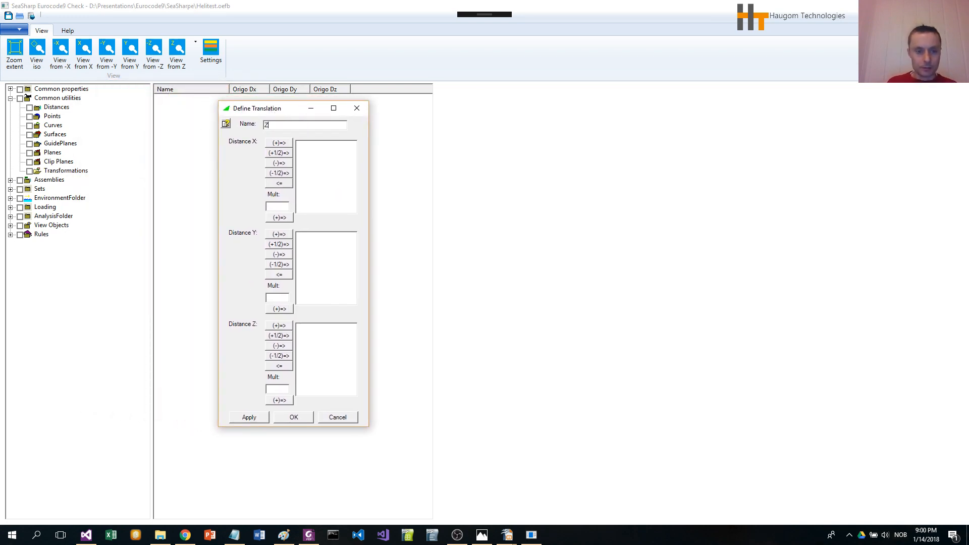
type("ero")
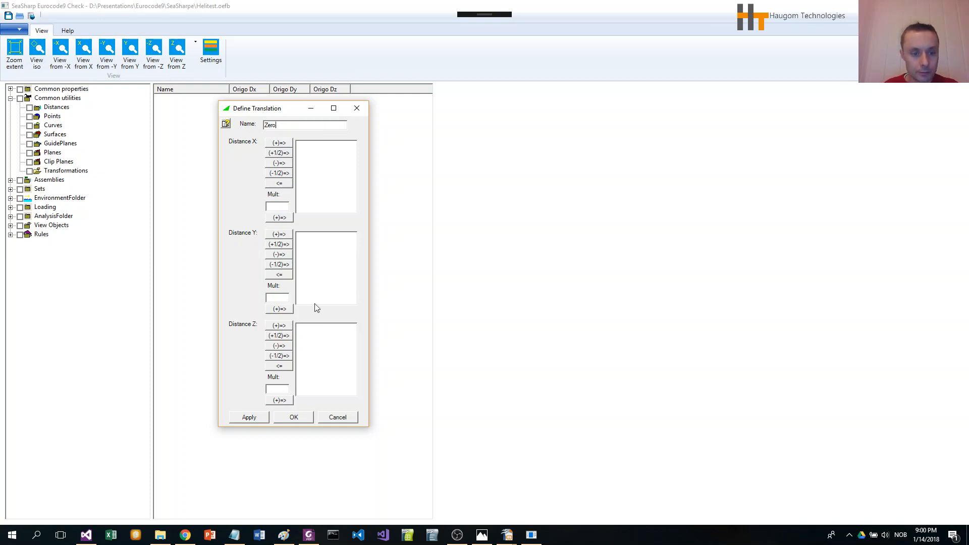
left_click(301, 415)
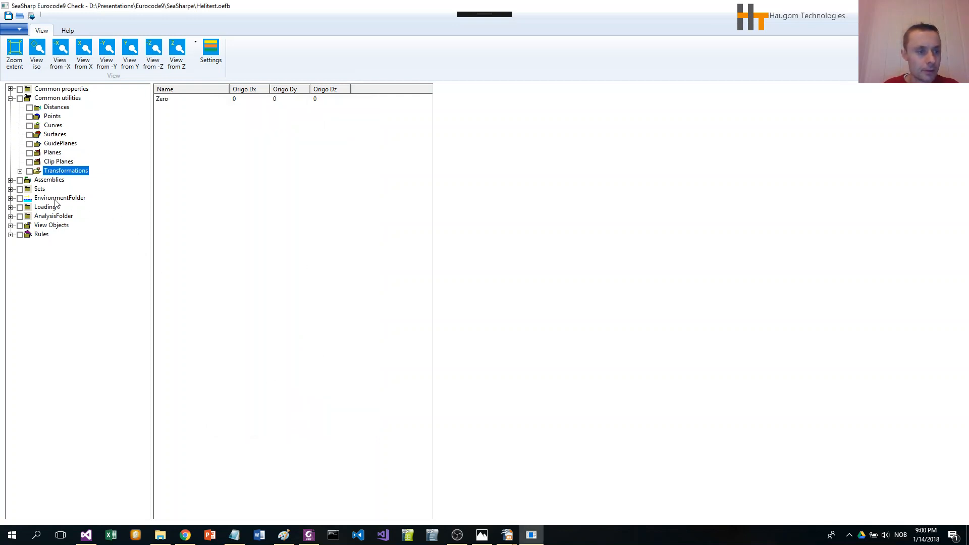
- Add a new environment location under EnvironmentFolder's Locations with the default gravity, water and air values
left_click(10, 198)
left_click(52, 208)
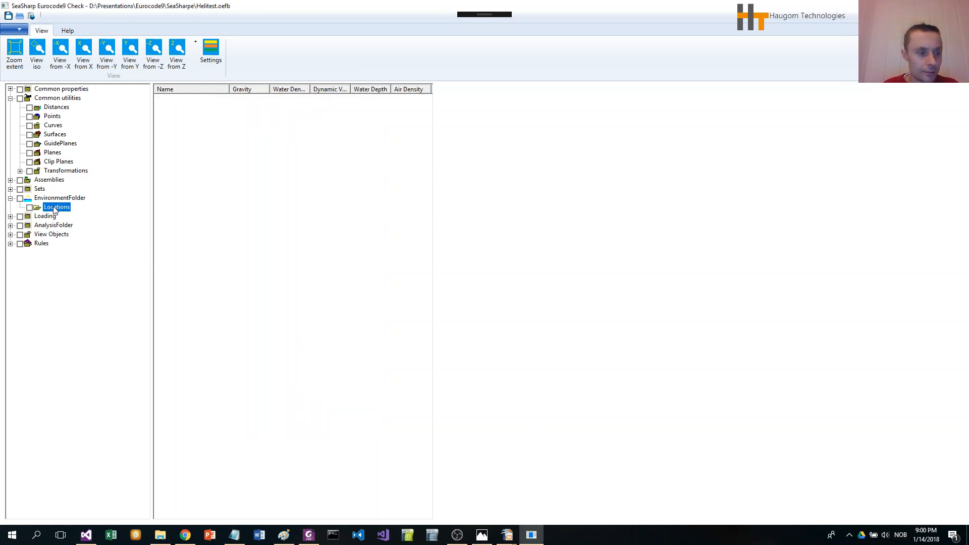
right_click(54, 209)
left_click(90, 214)
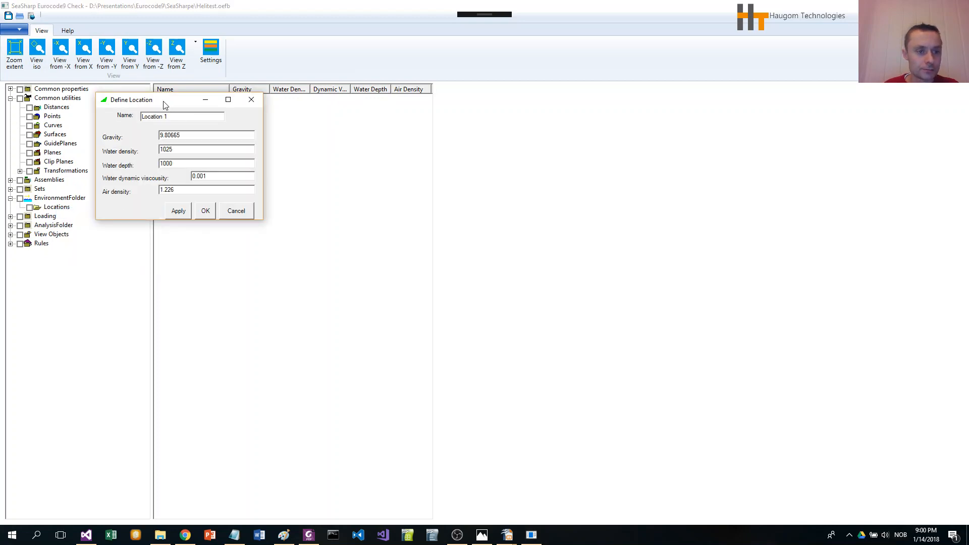
left_click_drag(286, 160, 303, 168)
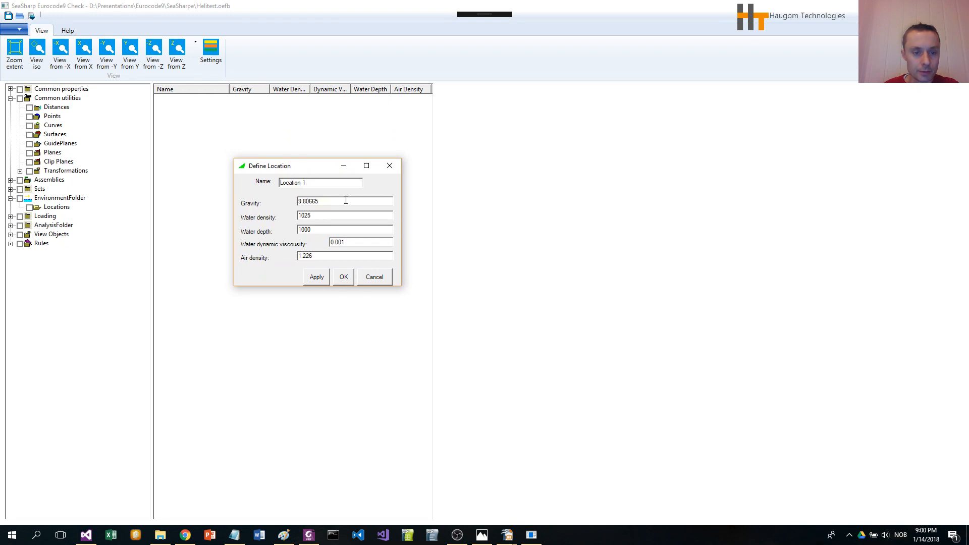
left_click(344, 277)
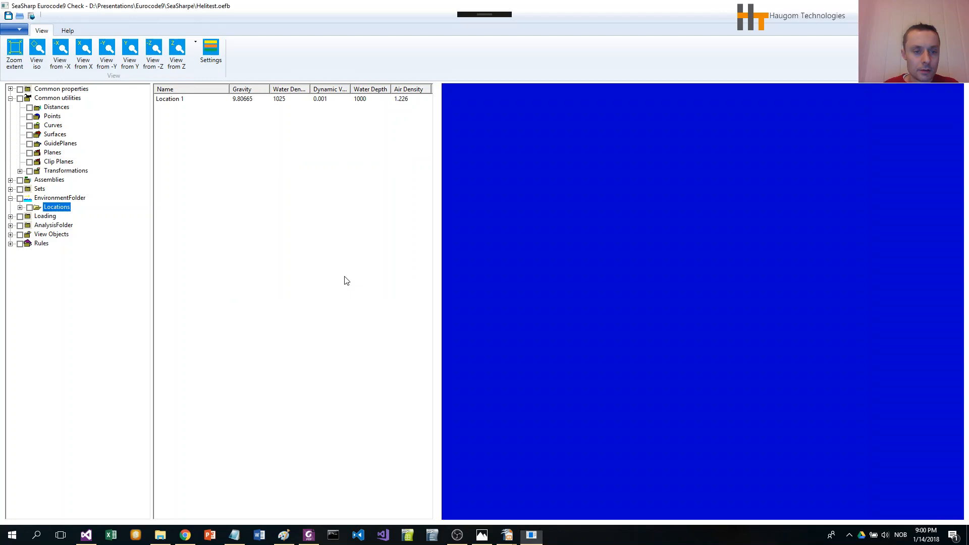
- Start a new Eurocode 9 (EN 1999-1-1:2007) code check in the AnalysisFolder's Eurocode 9 checks
left_click(20, 208)
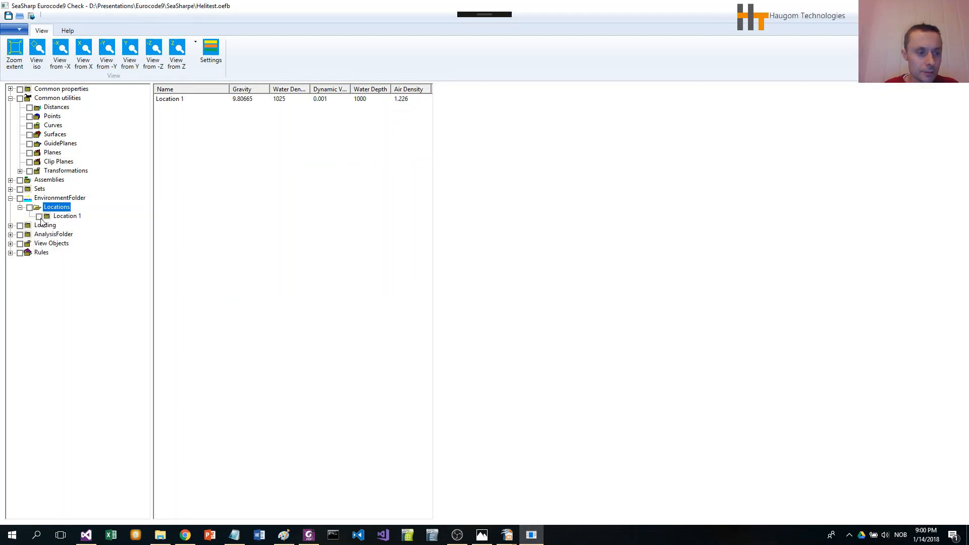
left_click(11, 198)
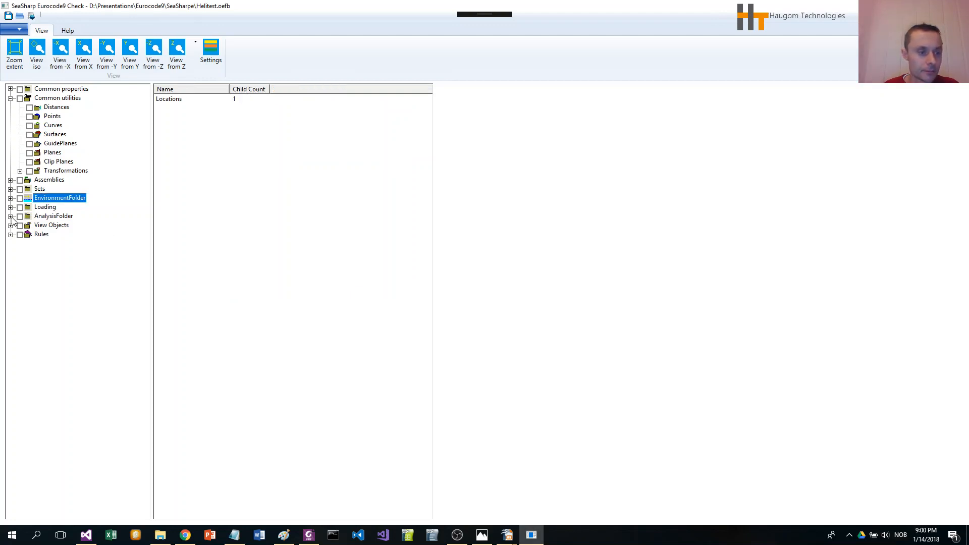
left_click(10, 216)
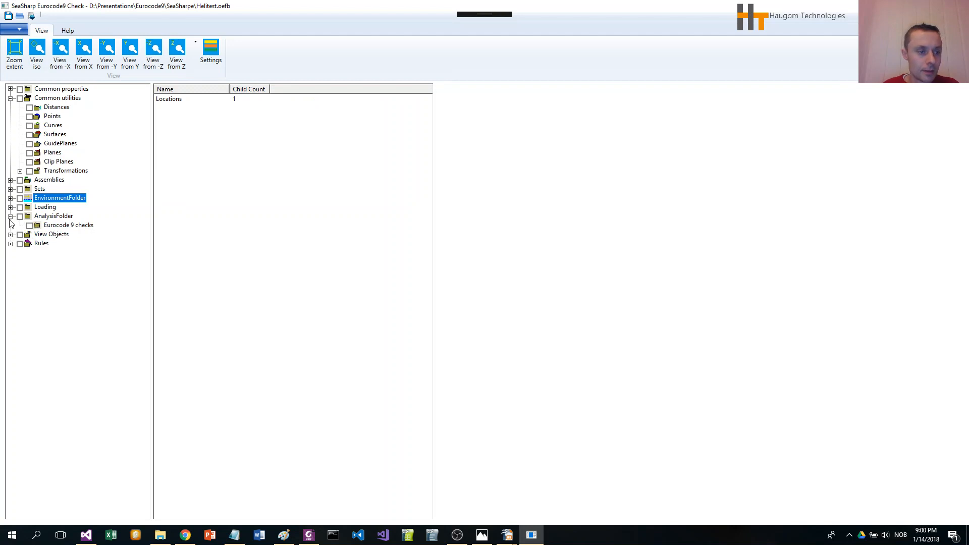
left_click(74, 227)
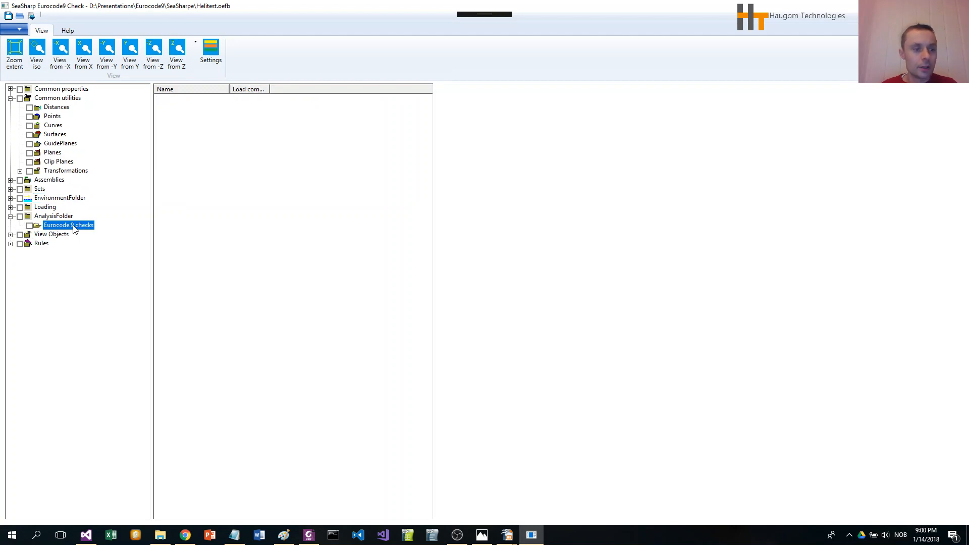
right_click(73, 229)
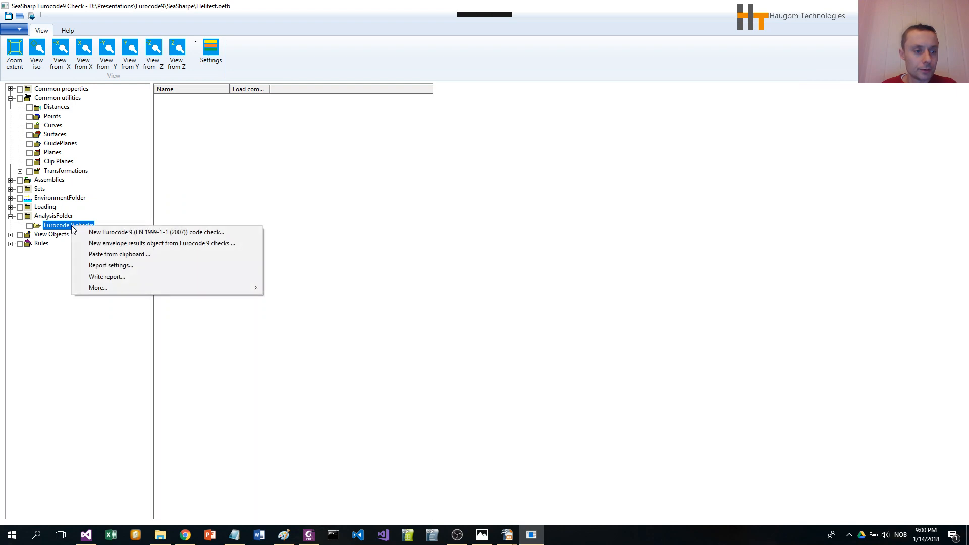
left_click(170, 235)
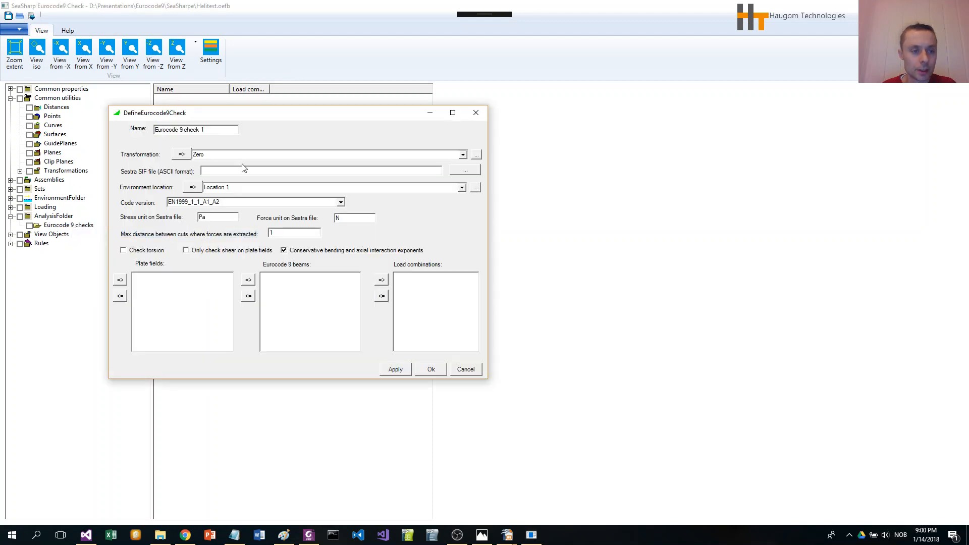
left_click_drag(252, 117, 373, 109)
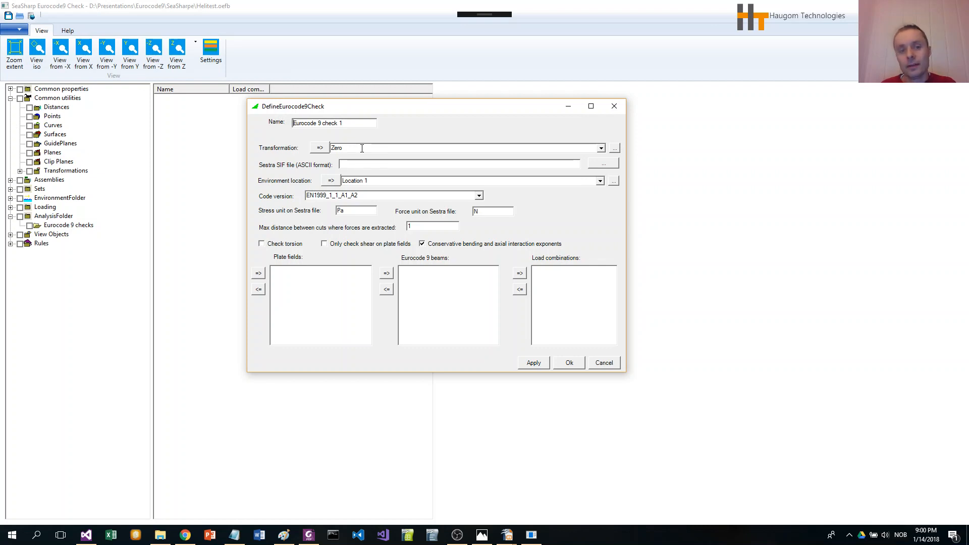
left_click_drag(365, 110, 367, 120)
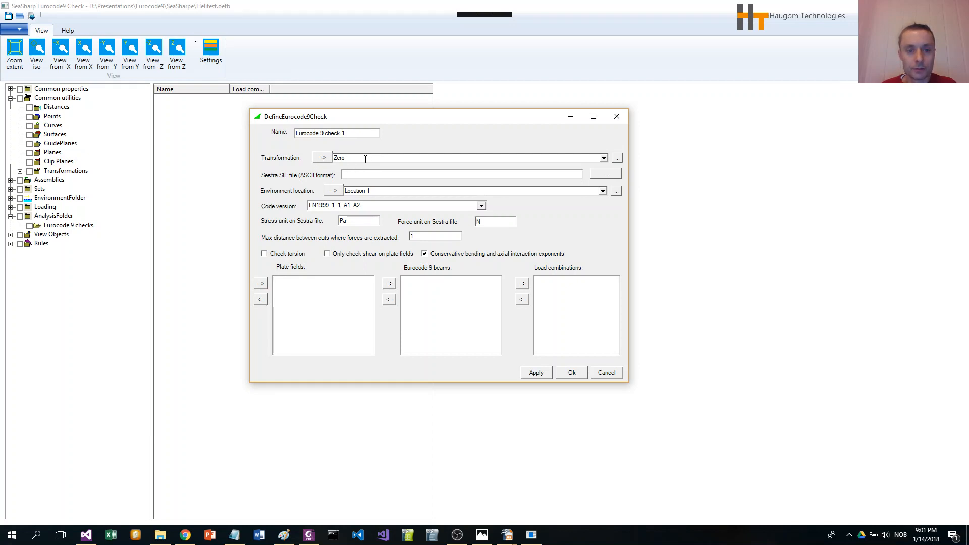
left_click_drag(420, 118, 412, 115)
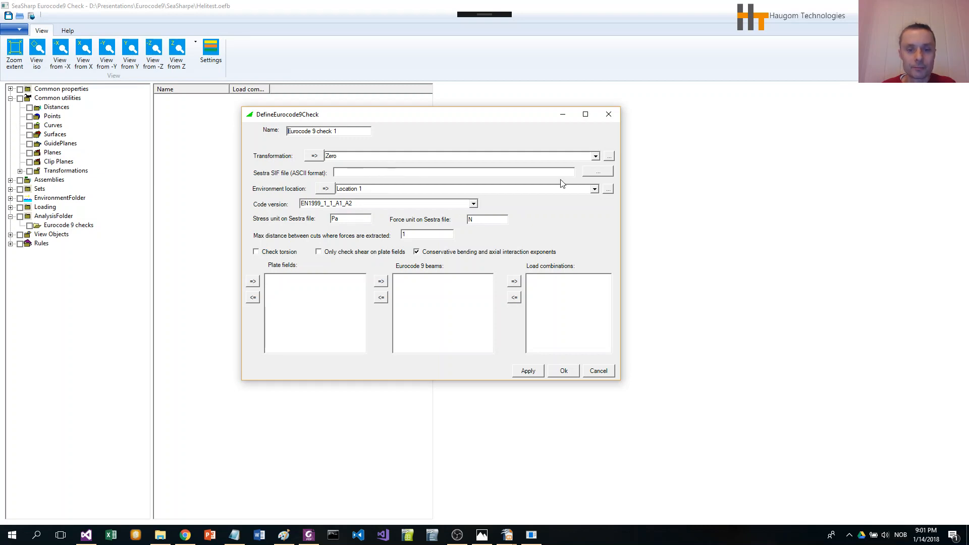
- Select the Sestra SIF file 20150413_084703_R1.SIF for the code check
left_click(592, 172)
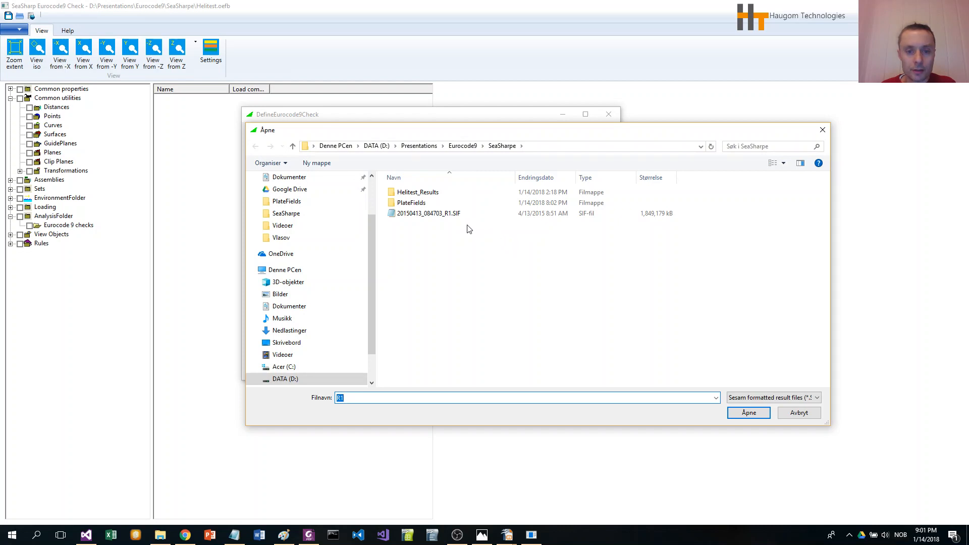
left_click(430, 216)
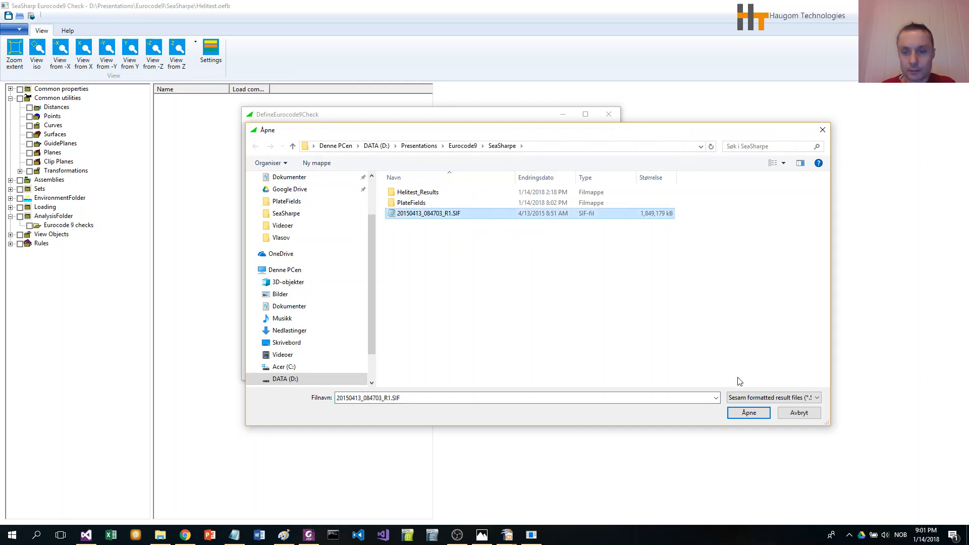
left_click(747, 411)
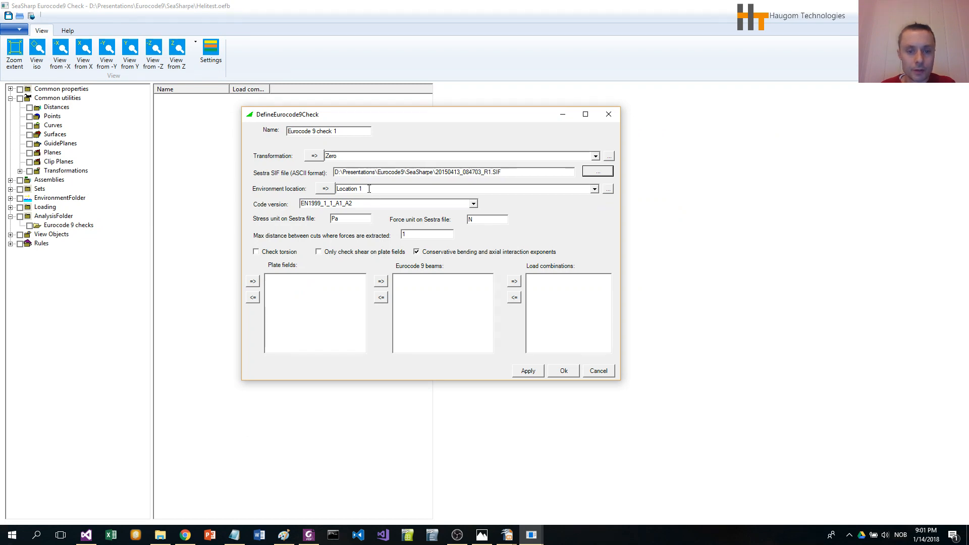
- Set the code version to EN1999_1_1_A1_A2 and enable the Check torsion option
left_click(474, 204)
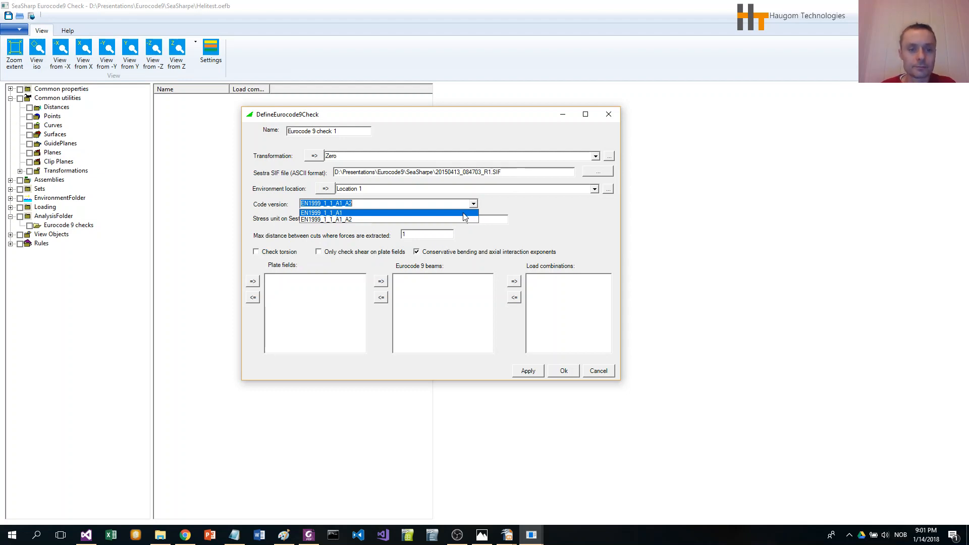
left_click(464, 219)
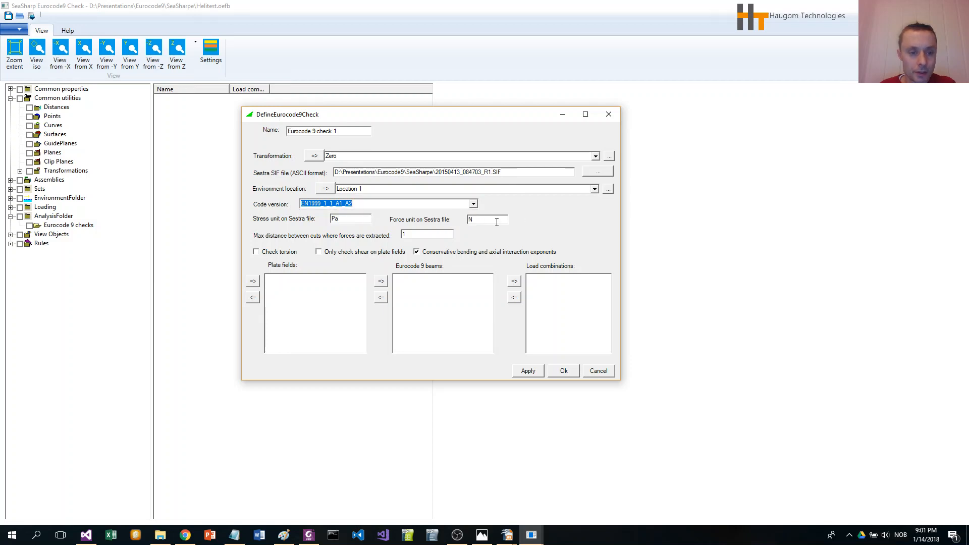
left_click(353, 220)
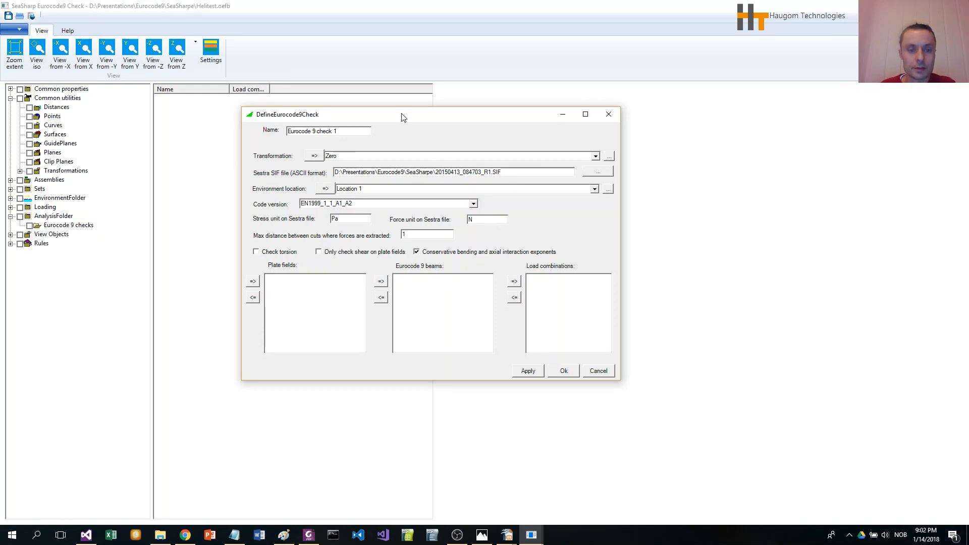
left_click_drag(401, 112, 384, 98)
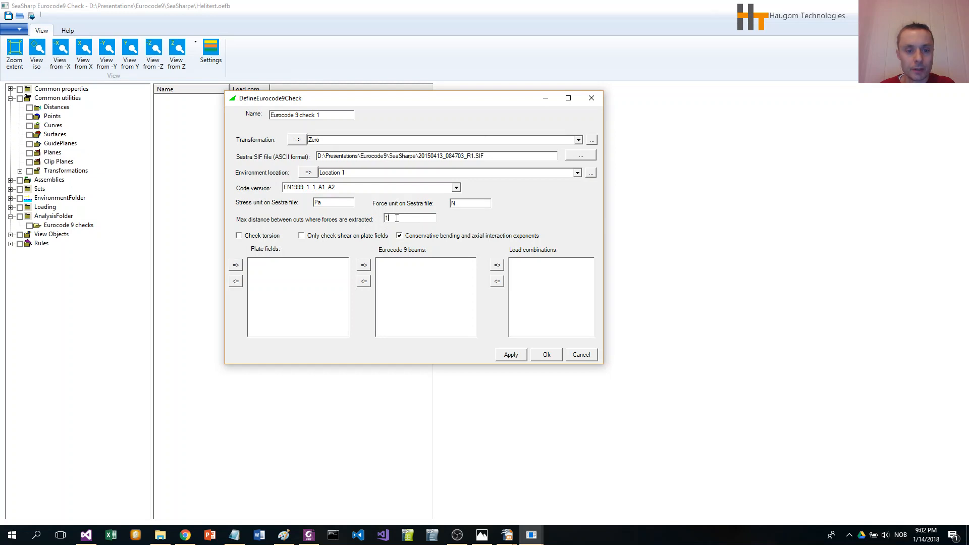
left_click_drag(392, 102, 388, 96)
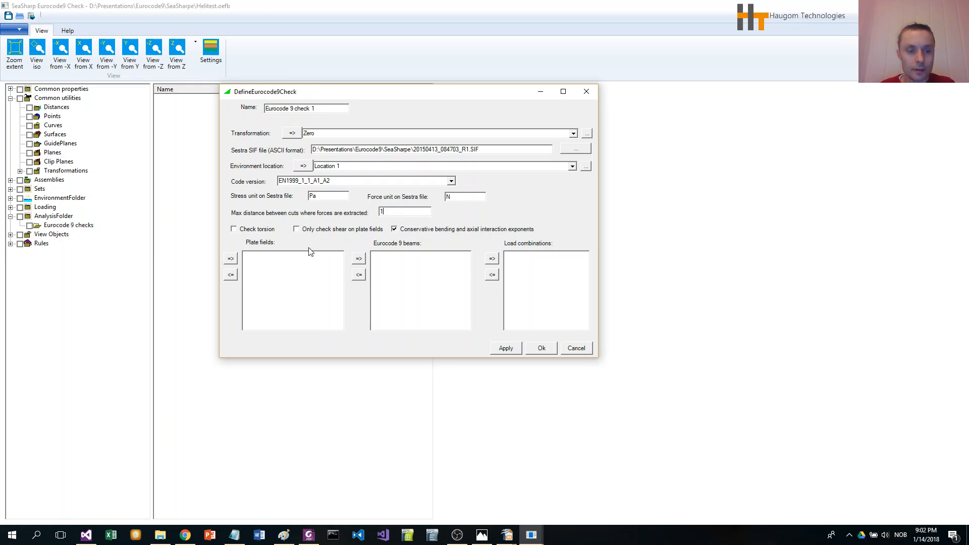
left_click(234, 230)
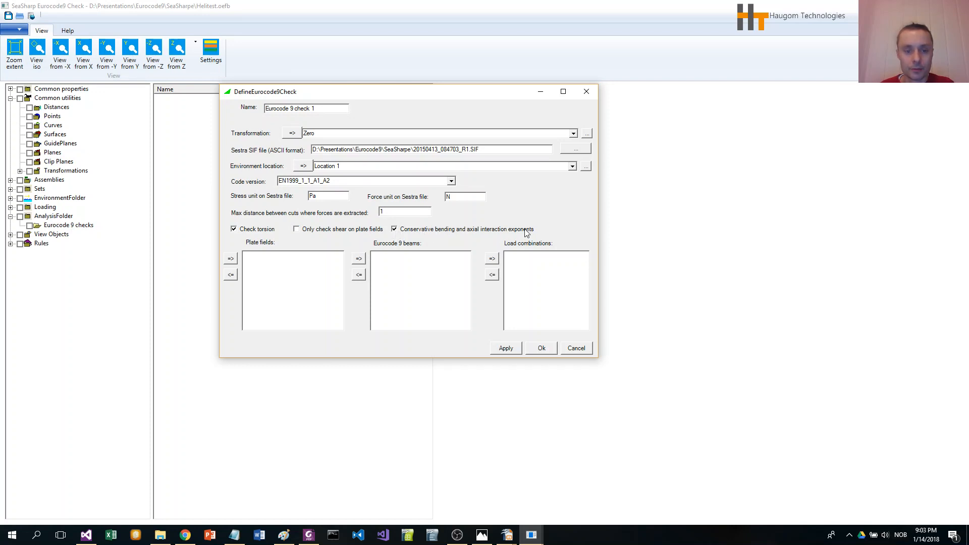
- Add Helideck beams EN9 93 through EN9 106 from Eurocode 9 Beams to the check's beam list
left_click_drag(352, 96, 275, 252)
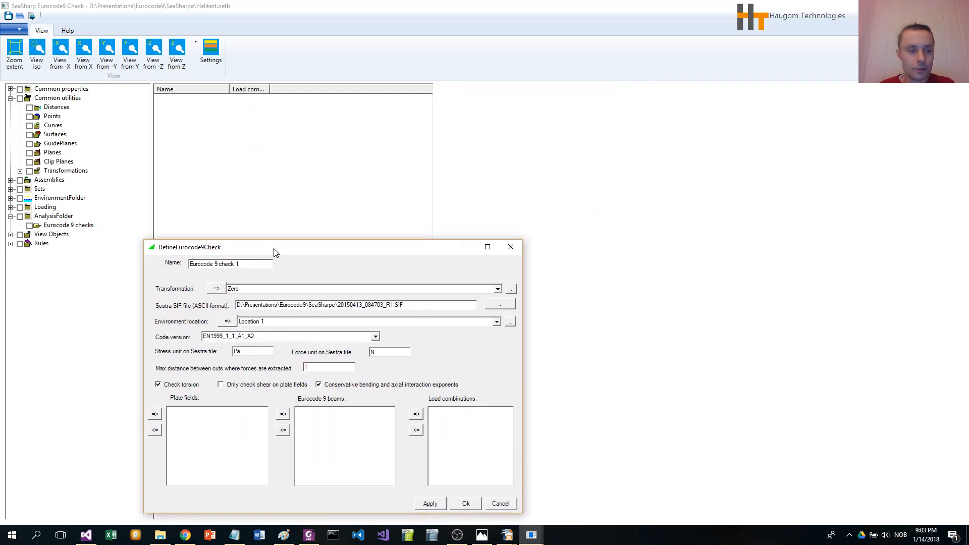
left_click(11, 181)
left_click(20, 188)
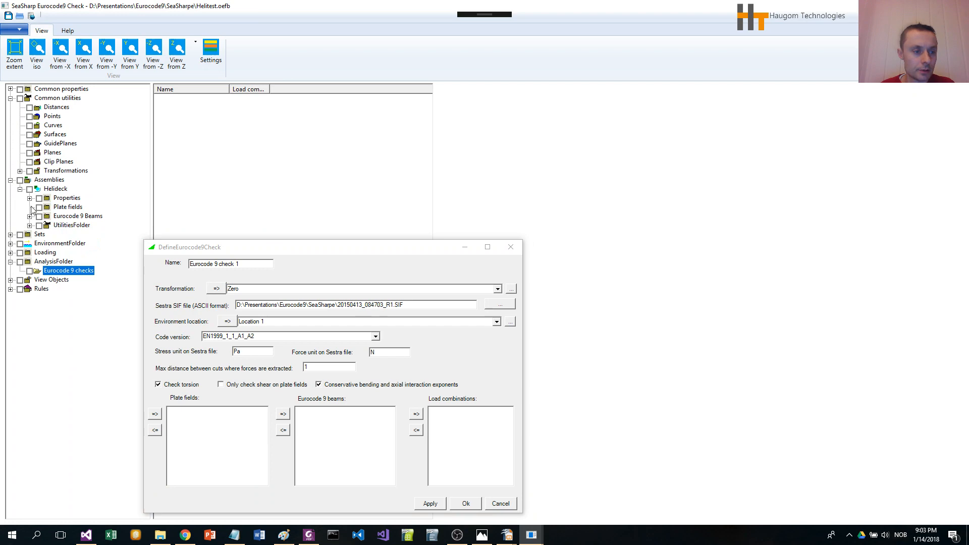
left_click(72, 216)
left_click(196, 251)
left_click_drag(196, 251, 539, 204)
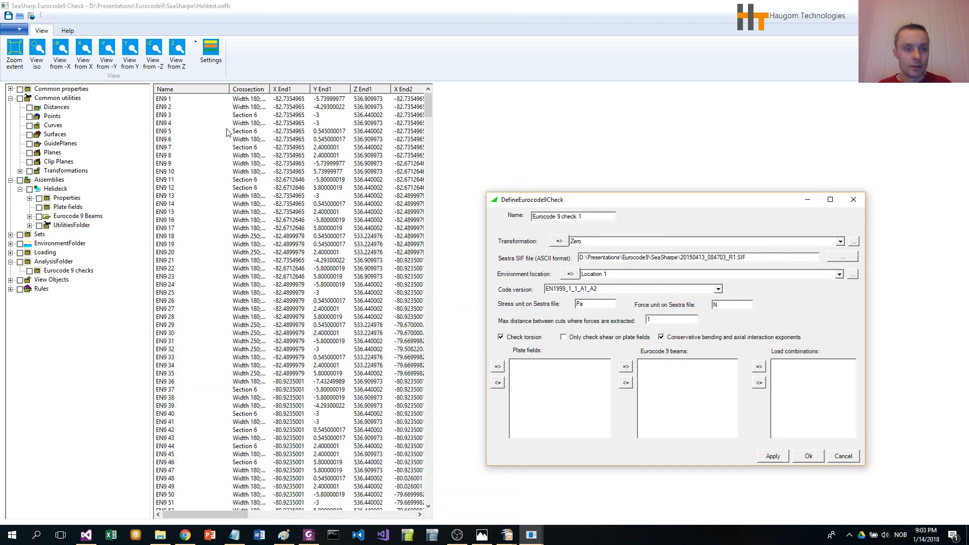
left_click_drag(428, 108, 428, 143)
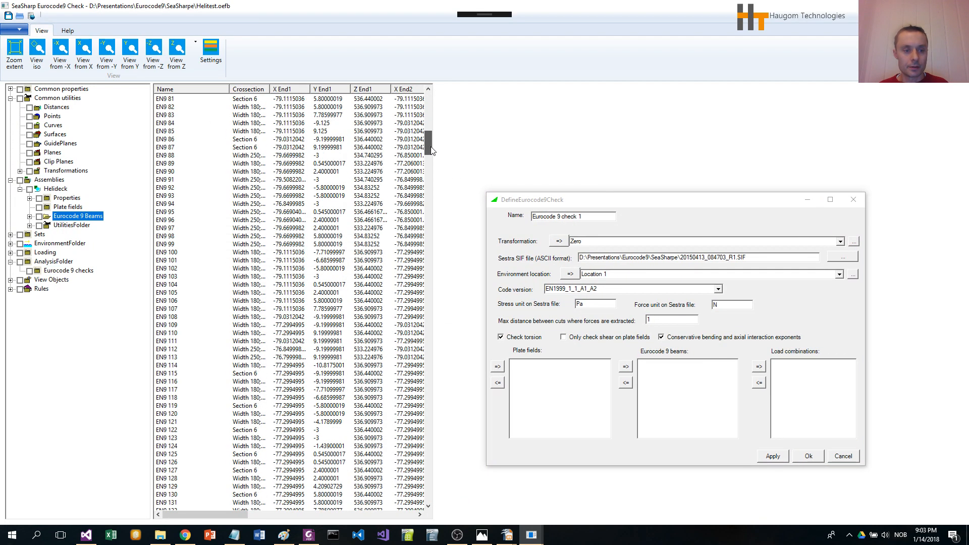
left_click(174, 196)
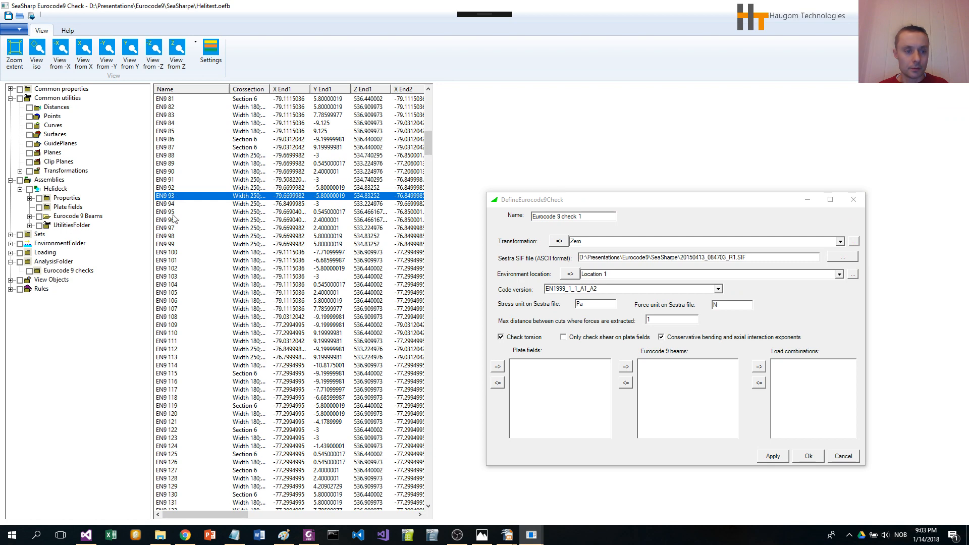
left_click(172, 303, "shift")
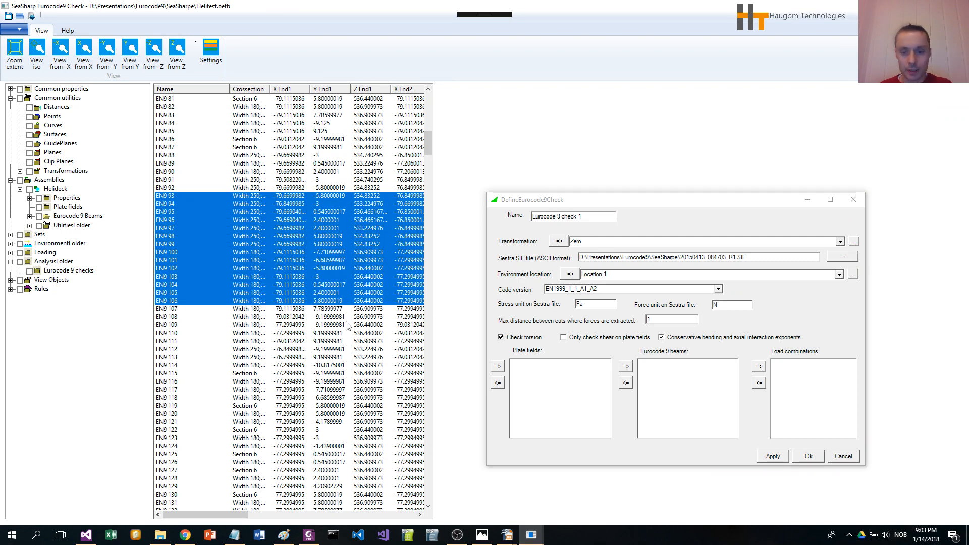
left_click(626, 367)
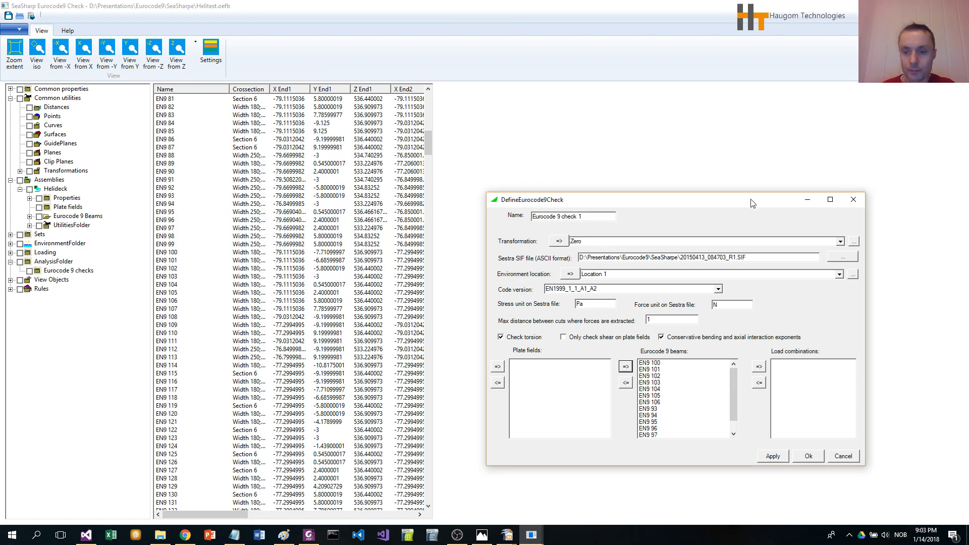
- Add load combinations ULS A LC 1(1);6(1.3) through ULS A LC 1(1);9(1.3) to the check and confirm the dialog
left_click_drag(753, 202, 478, 154)
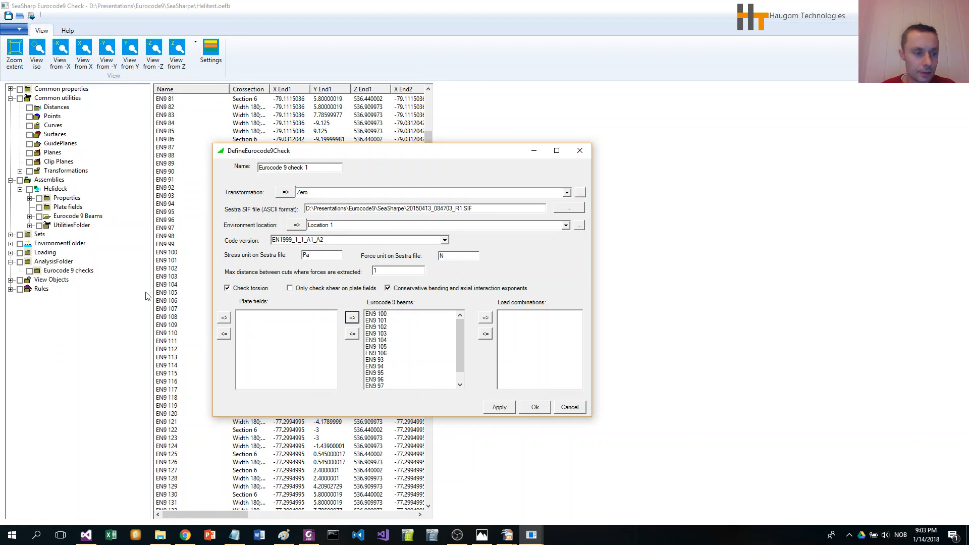
left_click(84, 273)
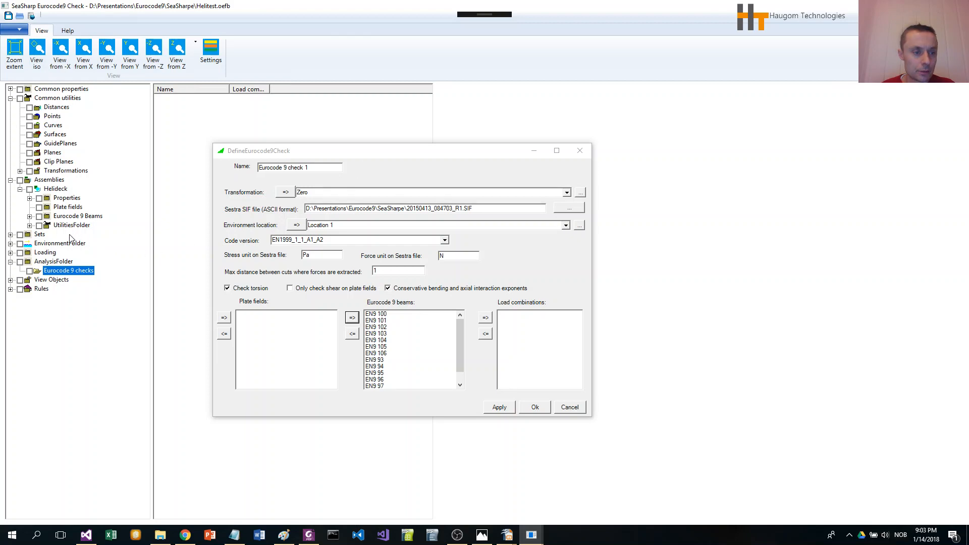
left_click(10, 252)
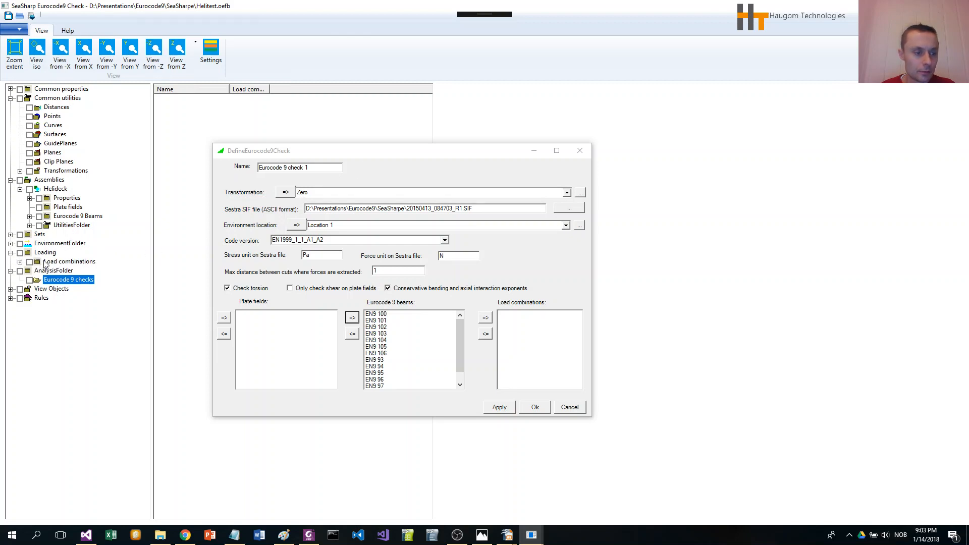
left_click(46, 262)
left_click_drag(278, 154, 428, 146)
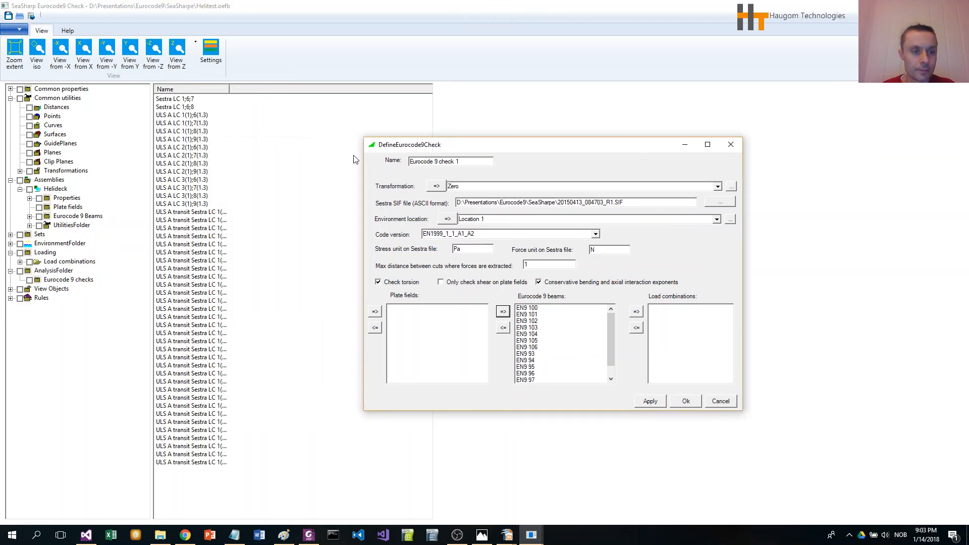
left_click(195, 116)
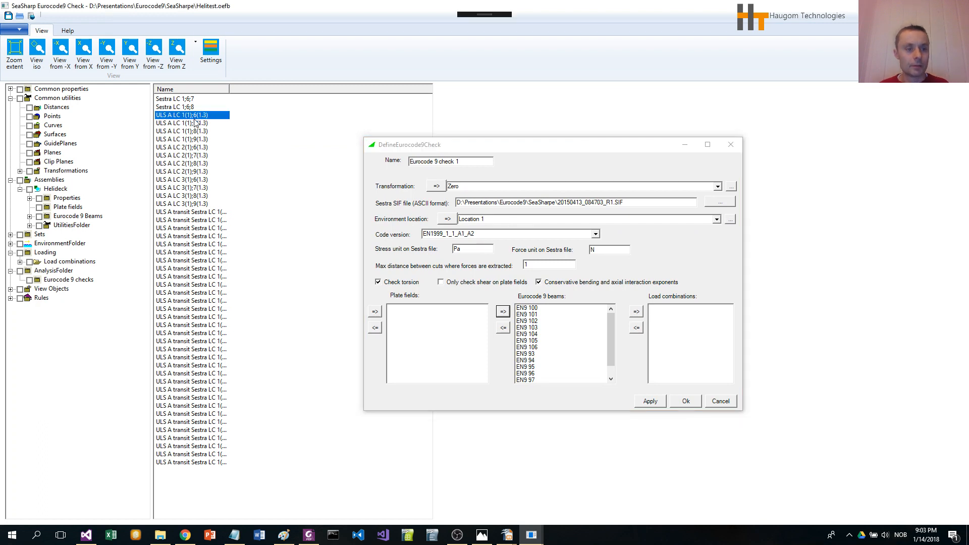
left_click(196, 141, "shift")
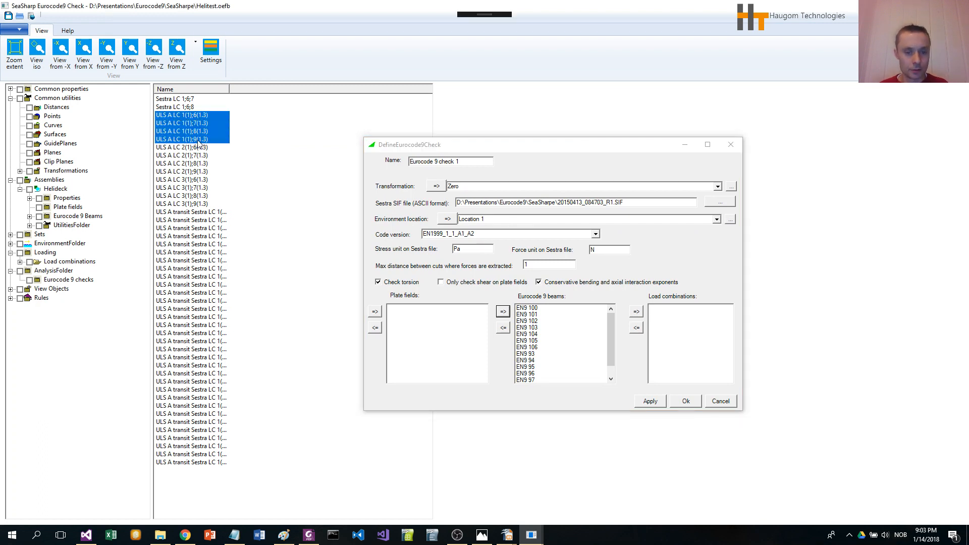
left_click(637, 311)
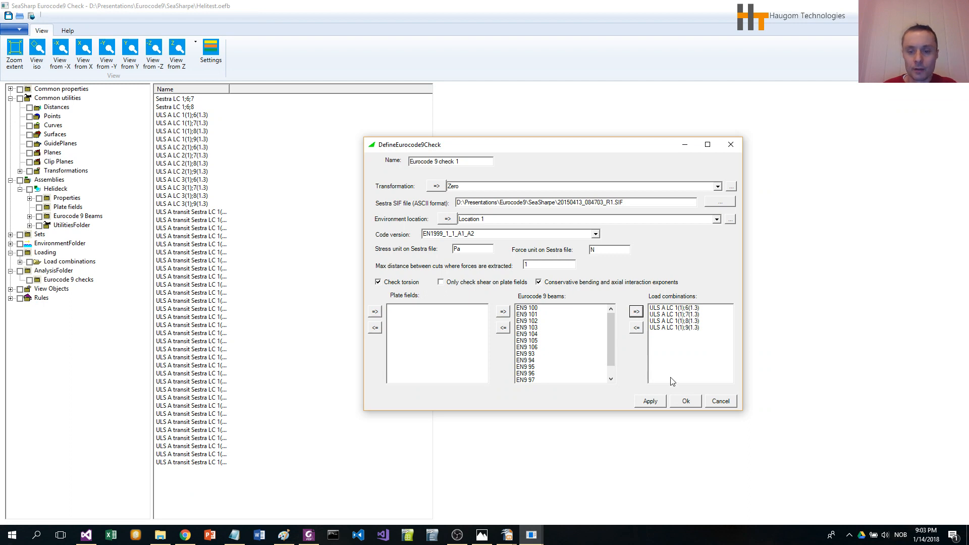
left_click(685, 402)
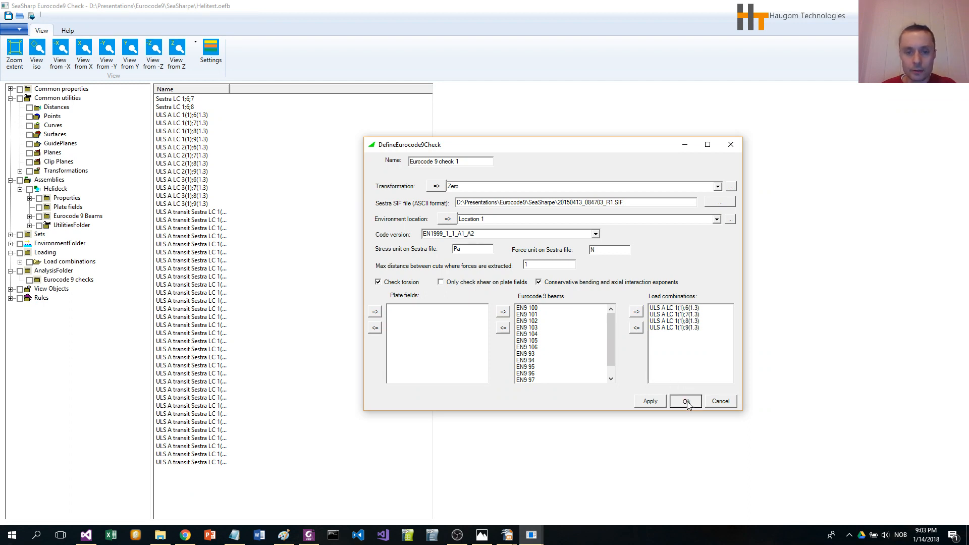
- Execute the code check analysis for Eurocode 9 check 1 using 4 threads
left_click(22, 55)
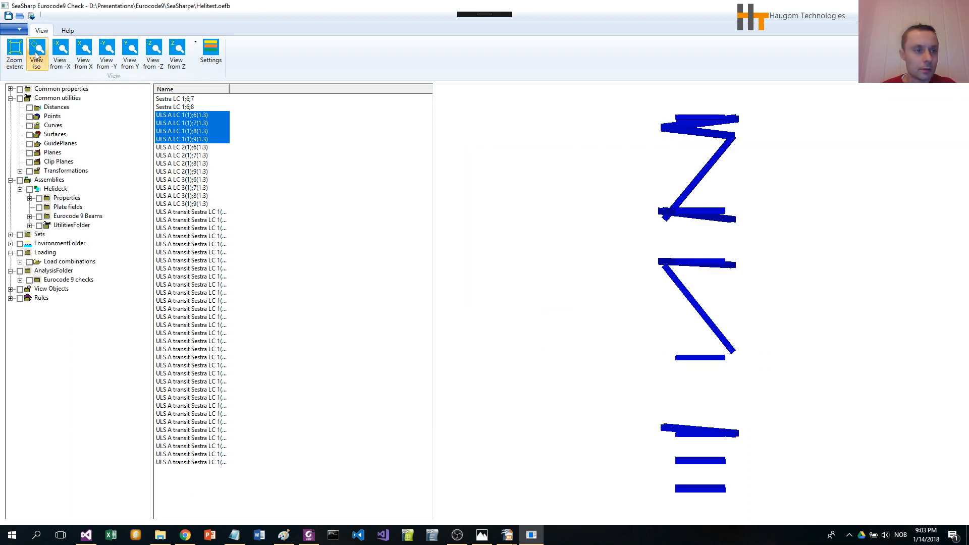
left_click(37, 54)
middle_click_drag(705, 307, 772, 330)
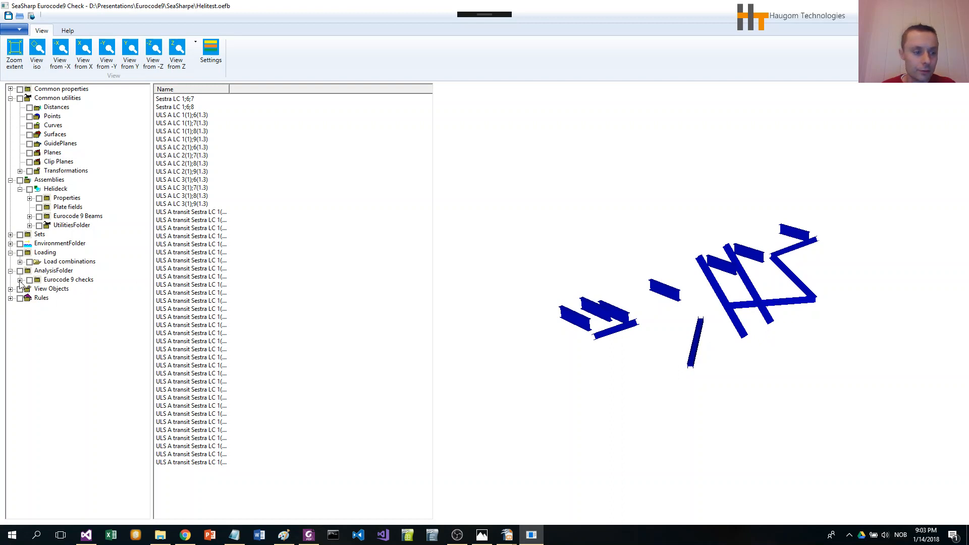
left_click(65, 280)
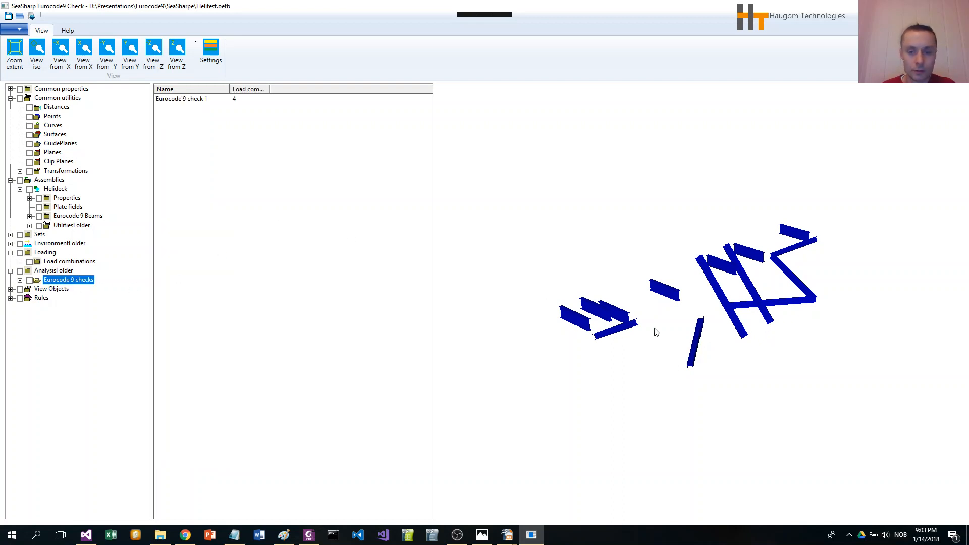
middle_click_drag(824, 366, 828, 369)
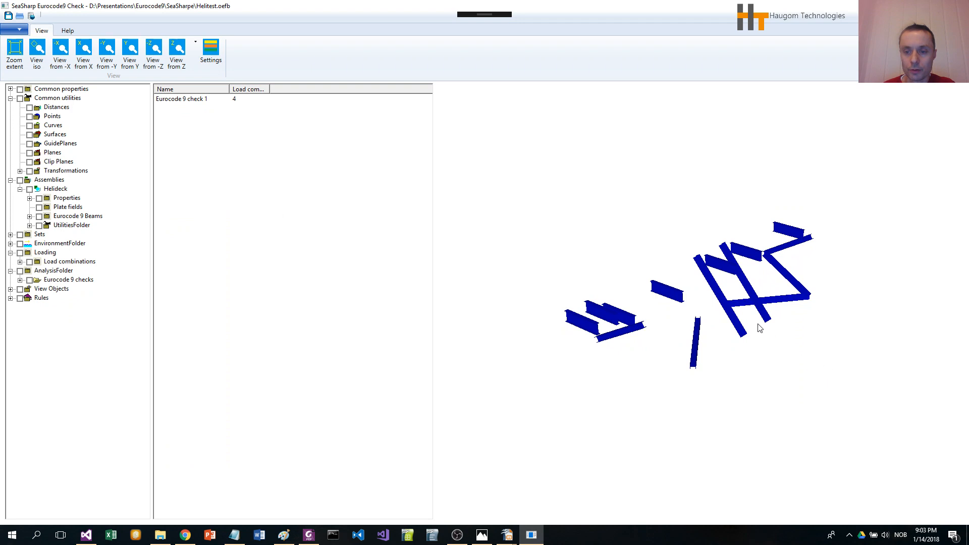
middle_click_drag(783, 339, 783, 344)
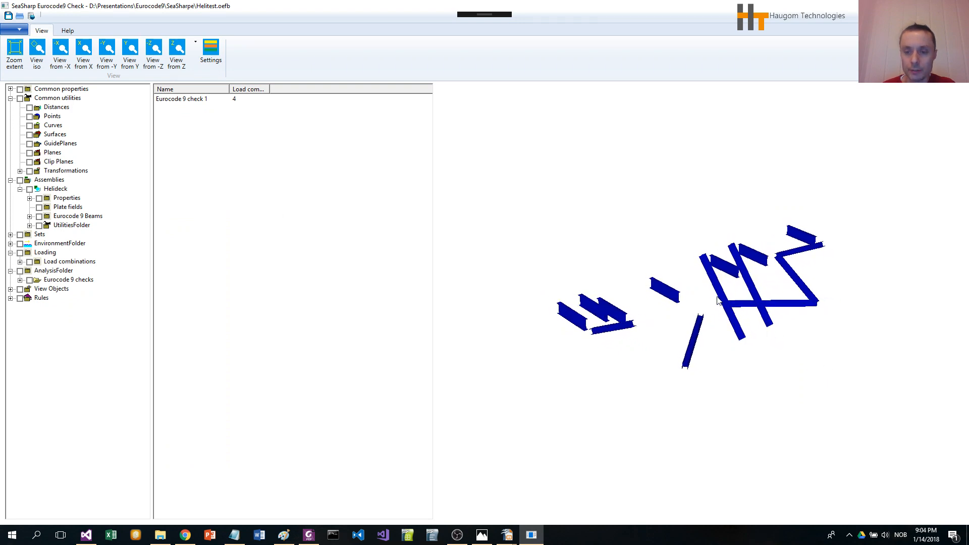
right_click(181, 102)
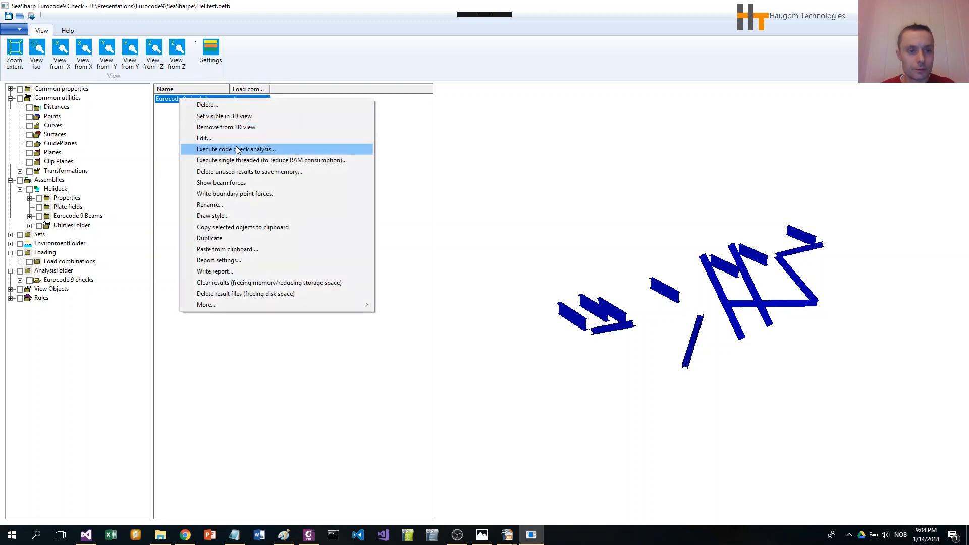
left_click(257, 150)
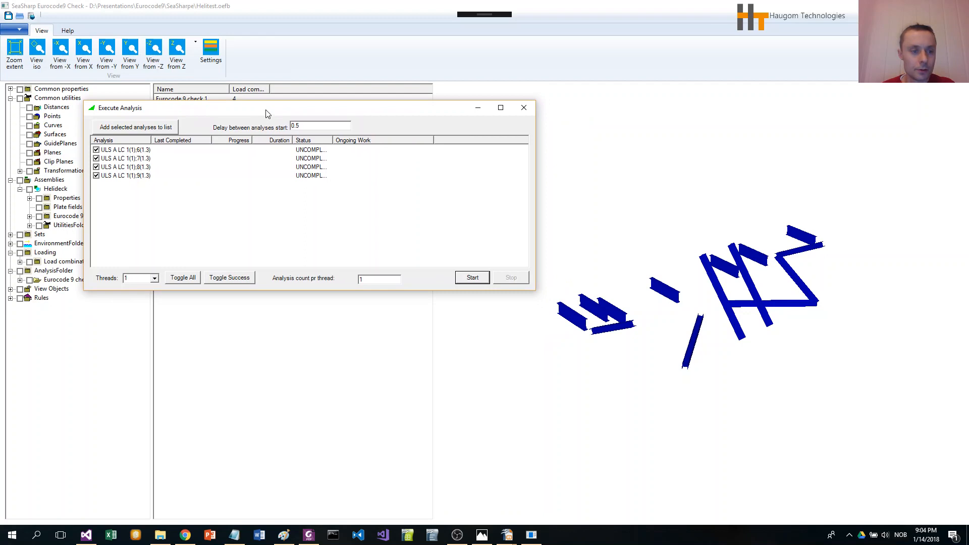
left_click(154, 278)
left_click(140, 309)
left_click(474, 279)
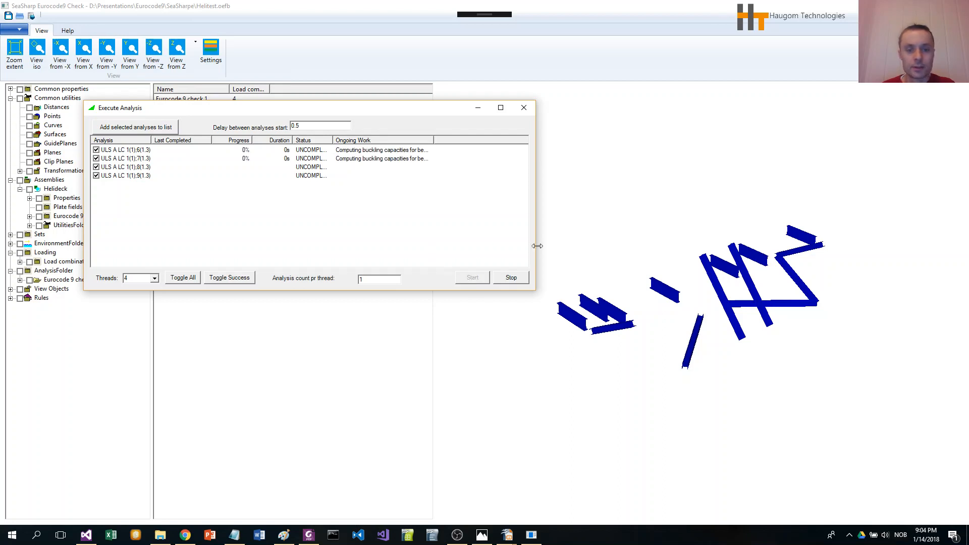
- Widen the Execute Analysis window and its Ongoing Work column to follow the analysis progress
left_click_drag(537, 245, 792, 245)
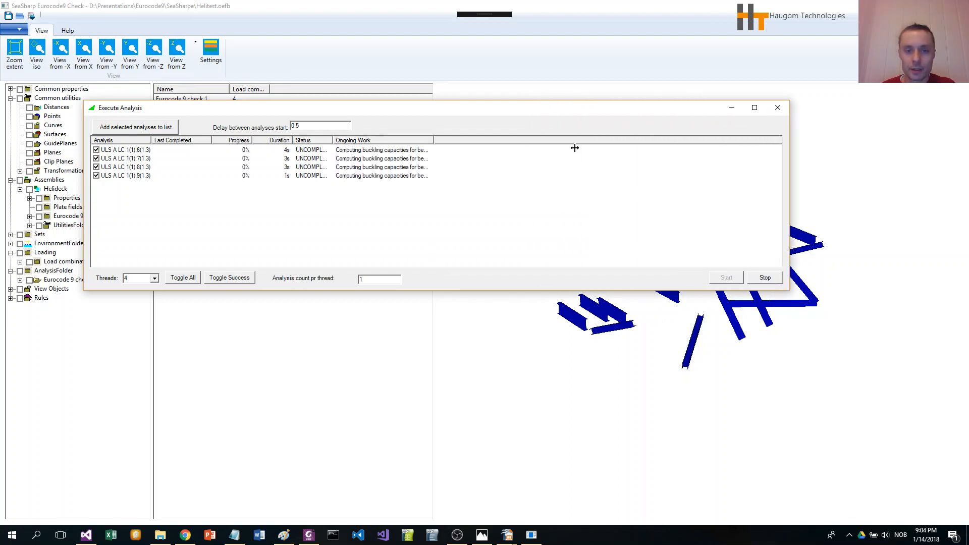
left_click_drag(575, 148, 677, 157)
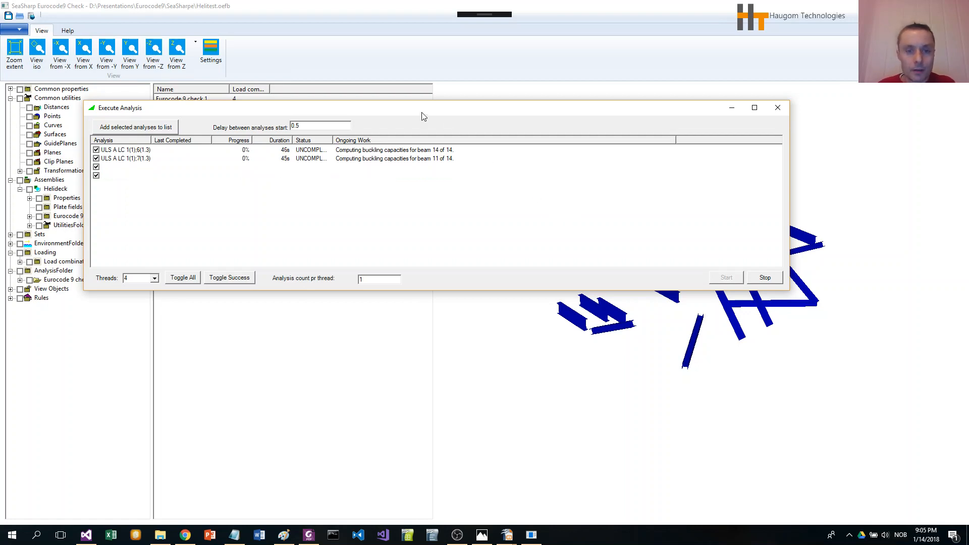
left_click_drag(412, 112, 473, 92)
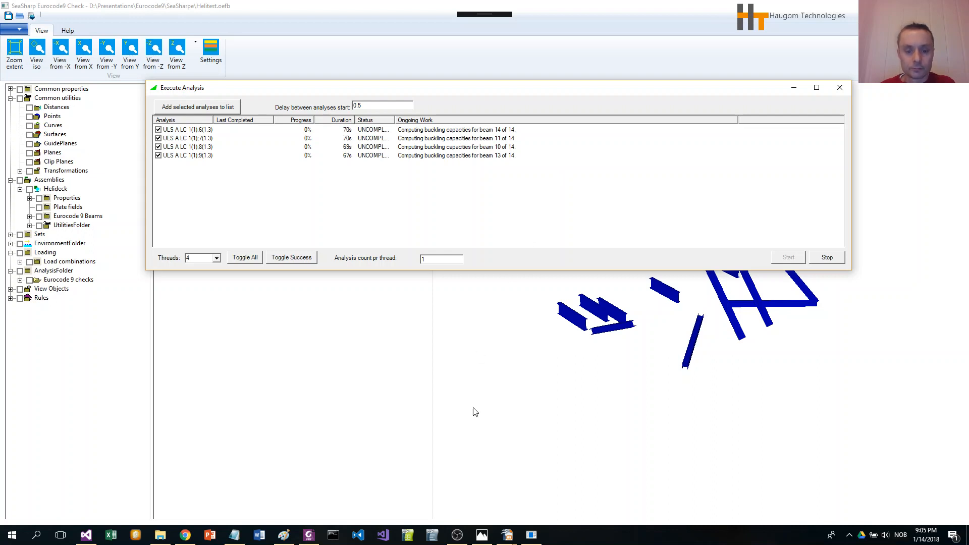
left_click(457, 535)
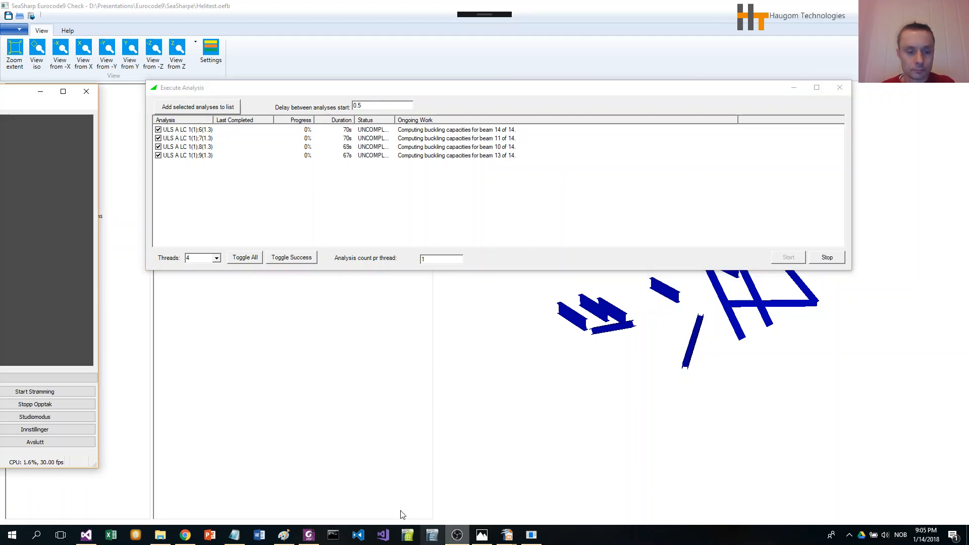
left_click(65, 406)
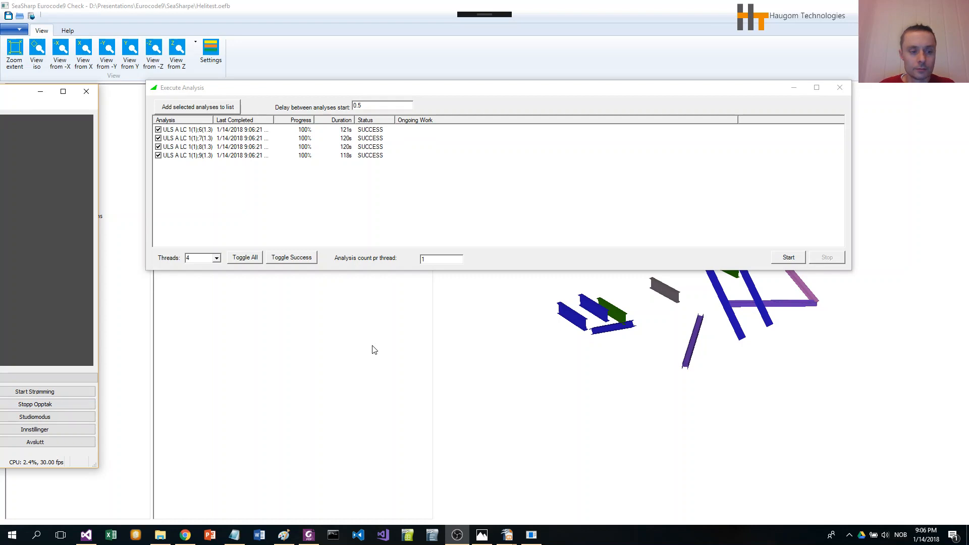
left_click(141, 371)
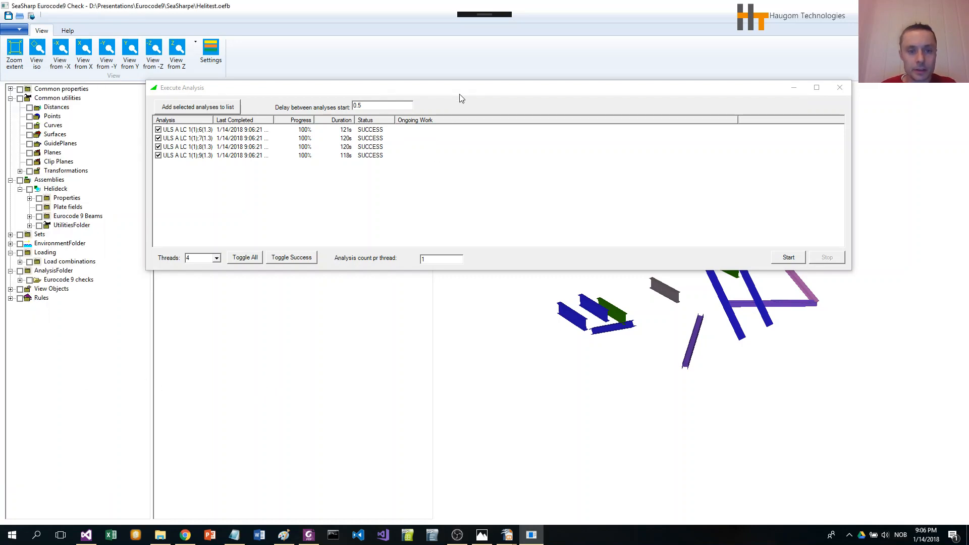
- Close the Execute Analysis window after the analyses finish
left_click_drag(462, 90, 438, 67)
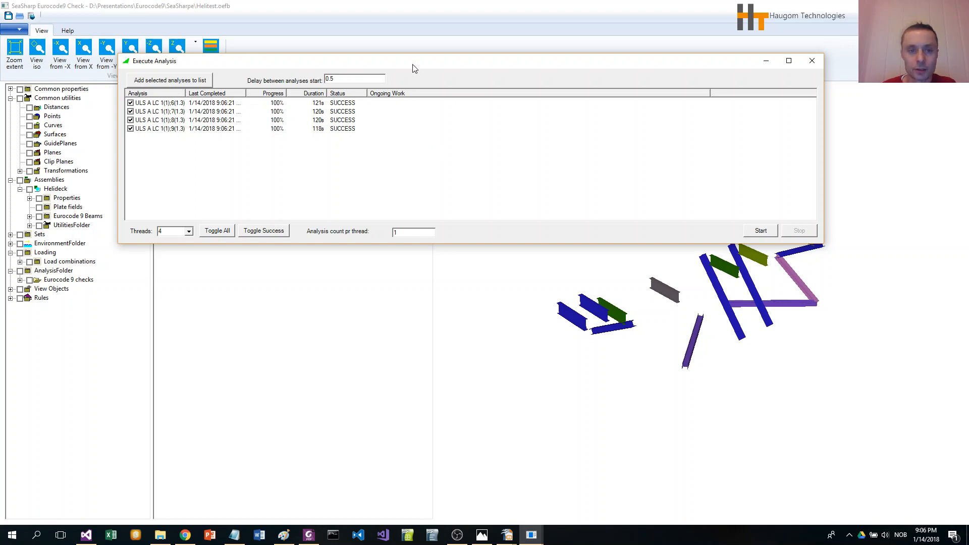
left_click_drag(413, 67, 452, 77)
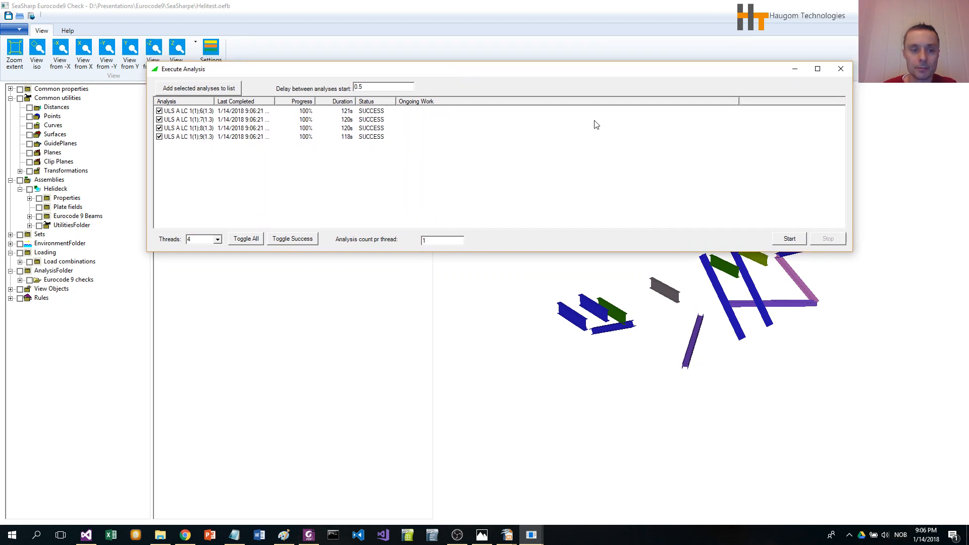
left_click(840, 70)
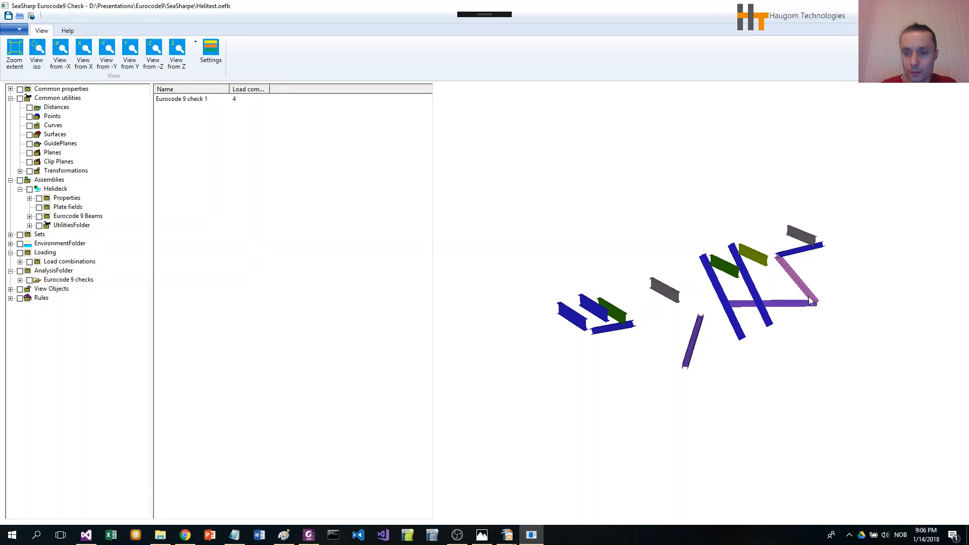
- Show the Utilization Color Palette legend from View Objects' Color Legends in the 3D view
left_click(10, 290)
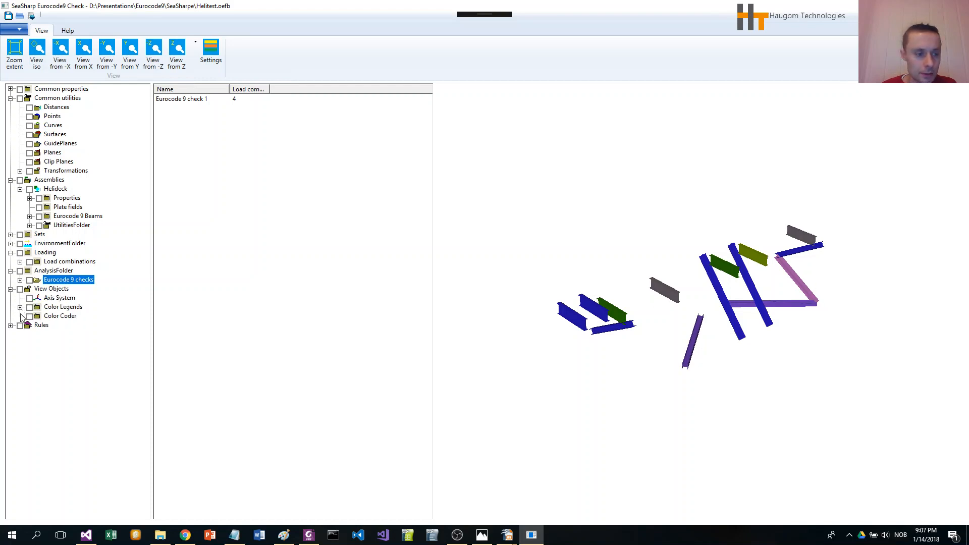
left_click(20, 307)
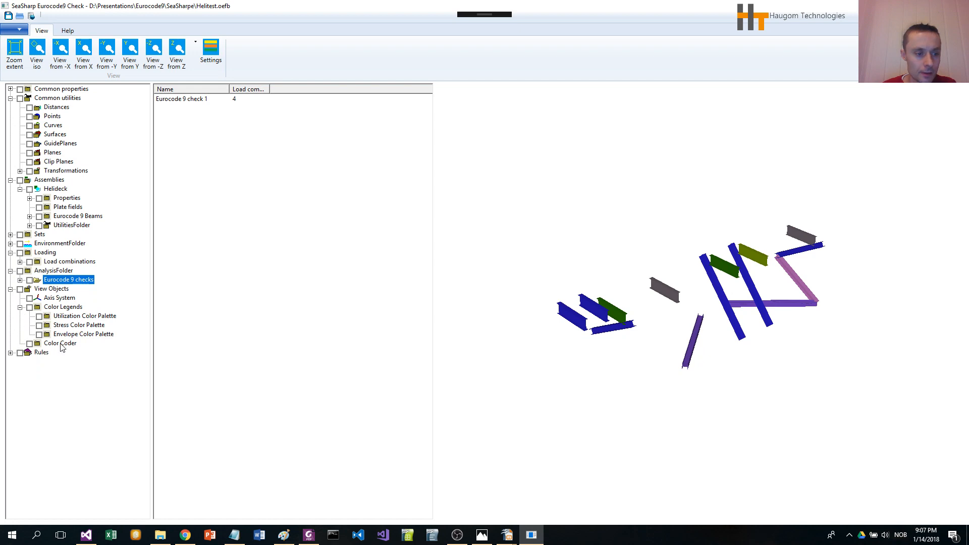
left_click(40, 317)
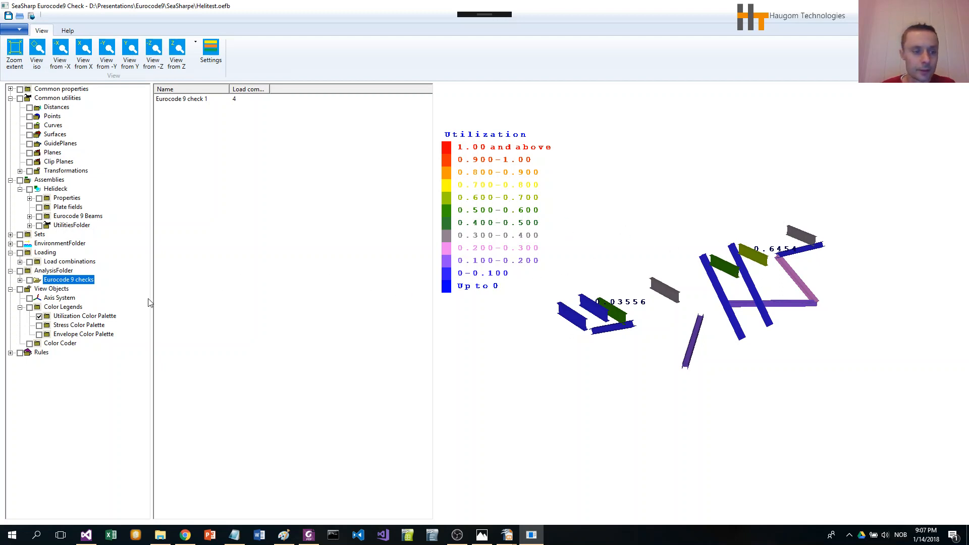
- Open the draw style settings of Eurocode 9 check 1 and apply the Utilization deformed shape visualization
right_click(61, 283)
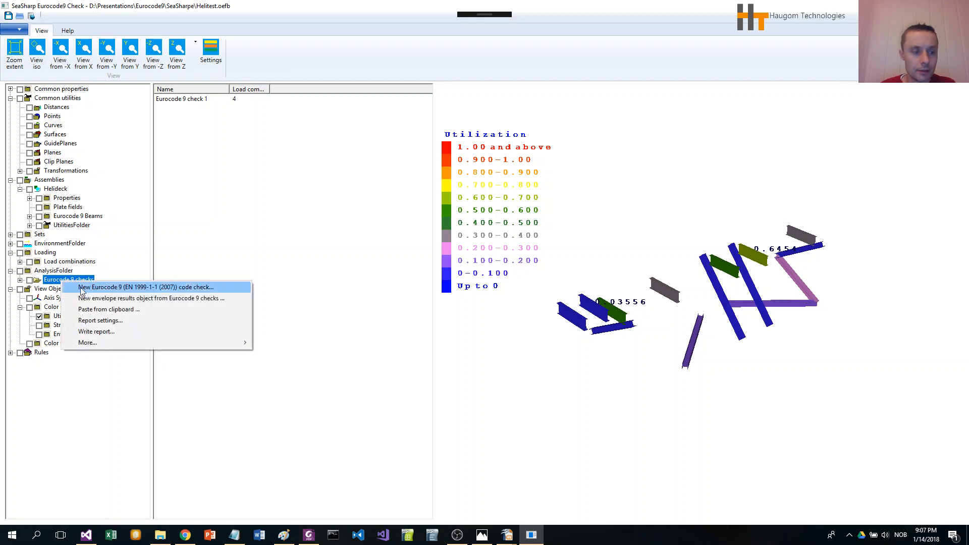
left_click(235, 230)
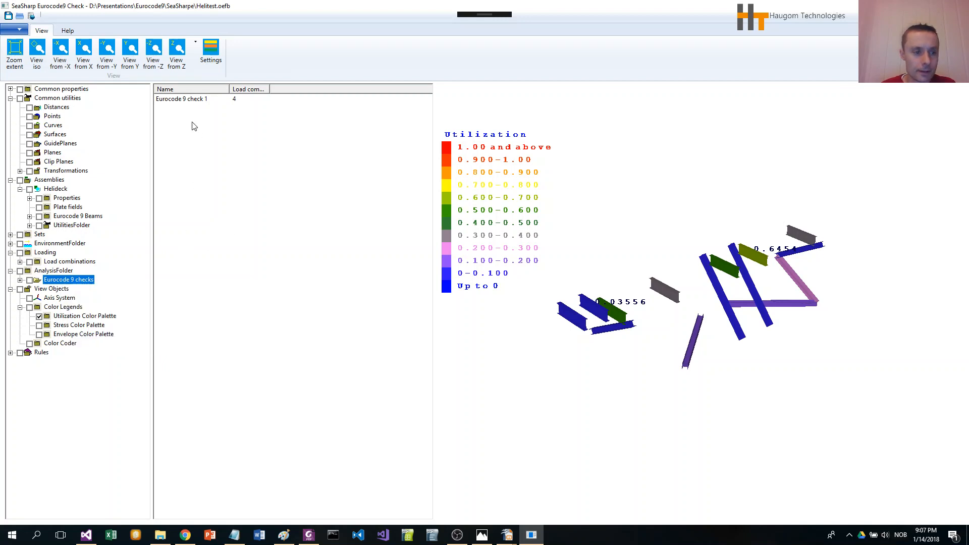
right_click(176, 100)
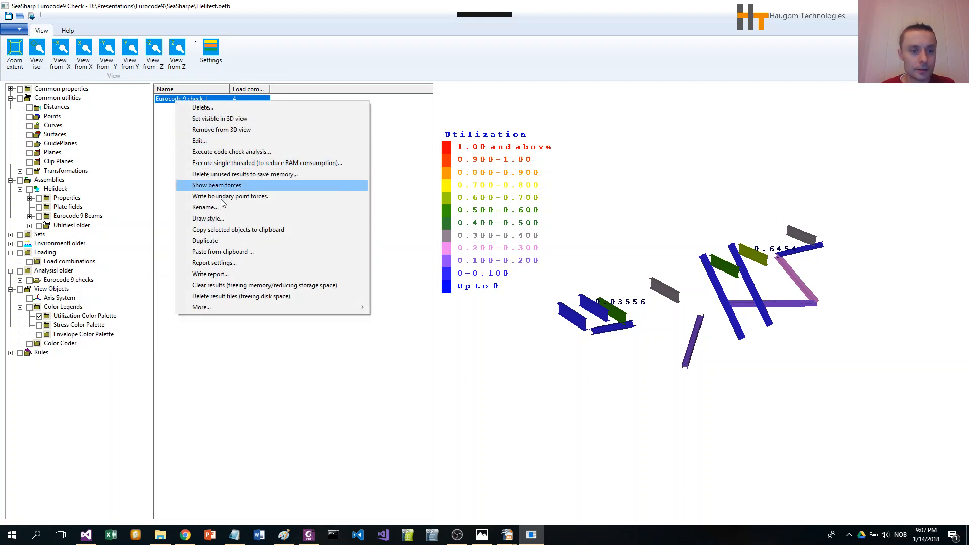
left_click(208, 218)
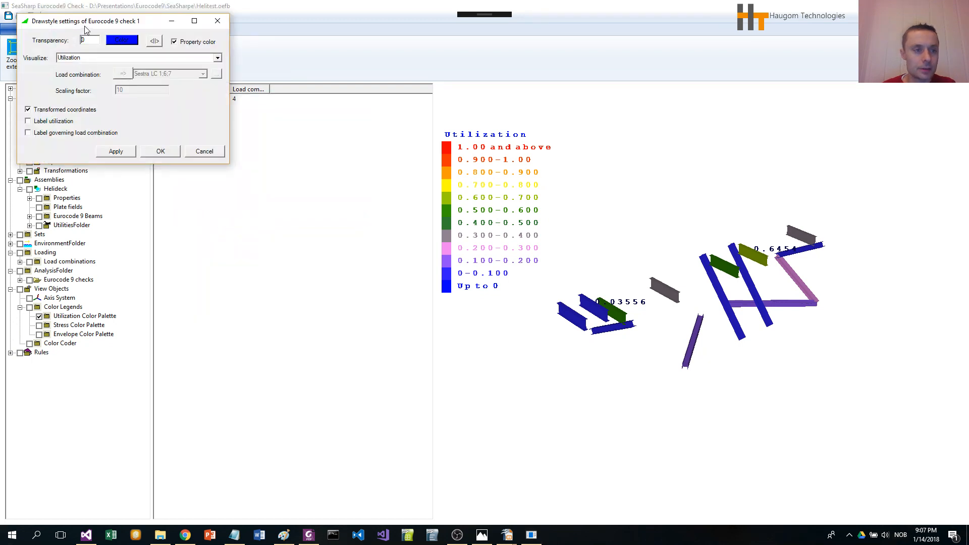
left_click_drag(84, 22, 245, 228)
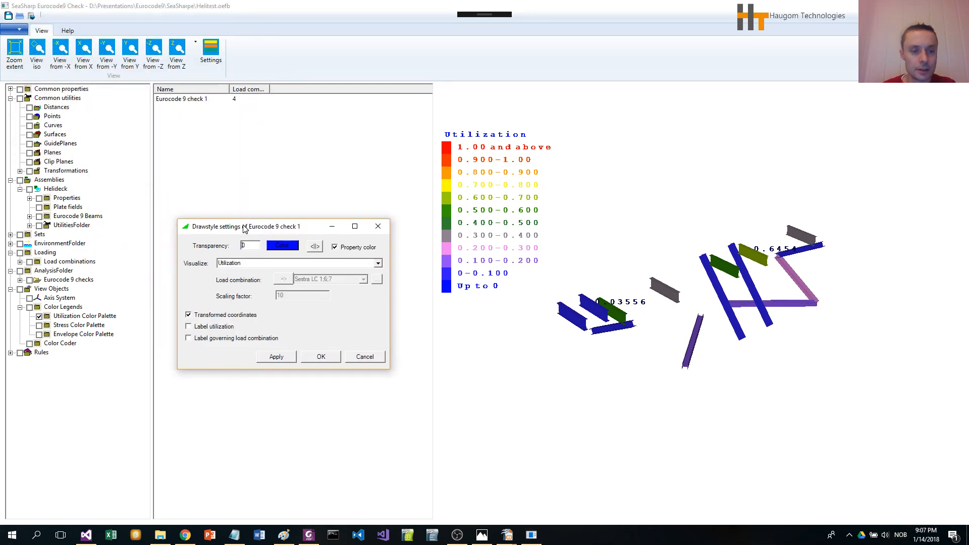
left_click(378, 264)
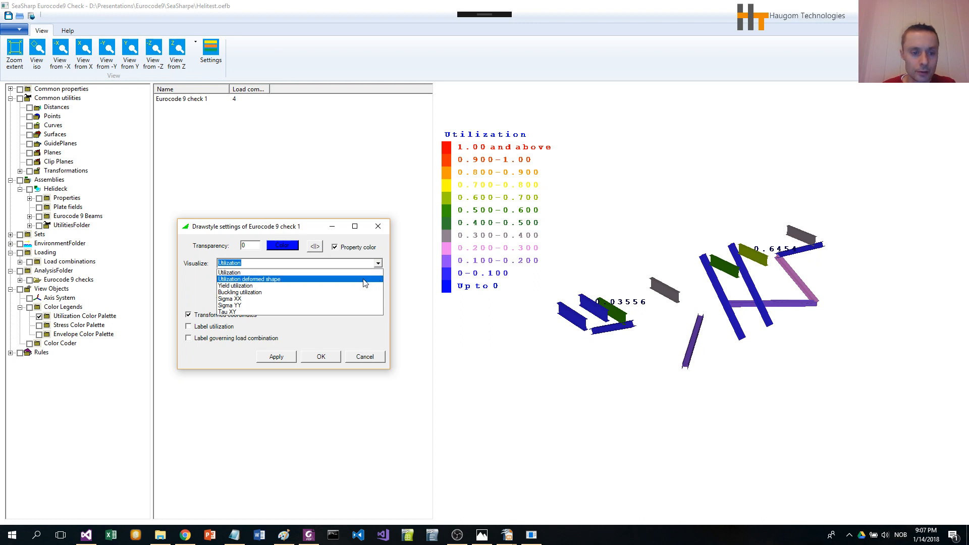
left_click(365, 279)
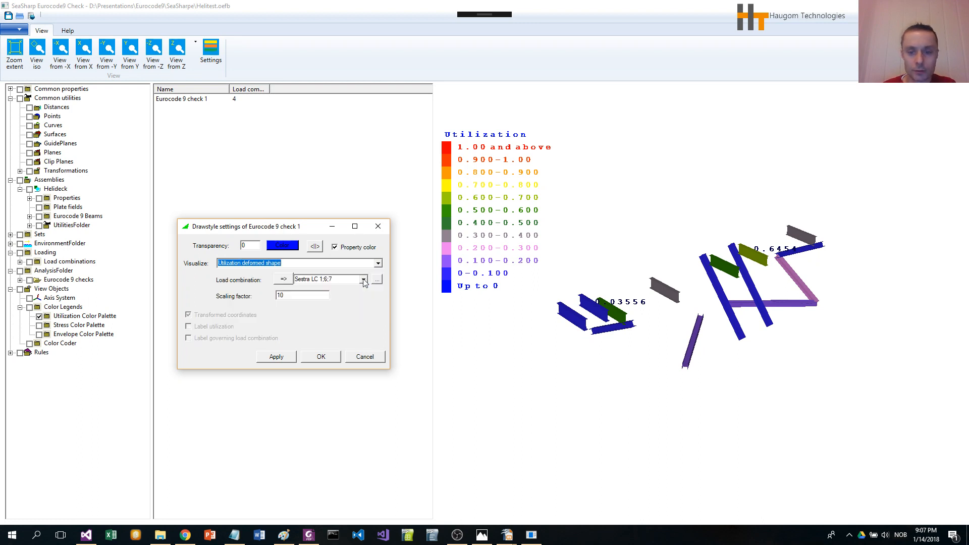
left_click(278, 357)
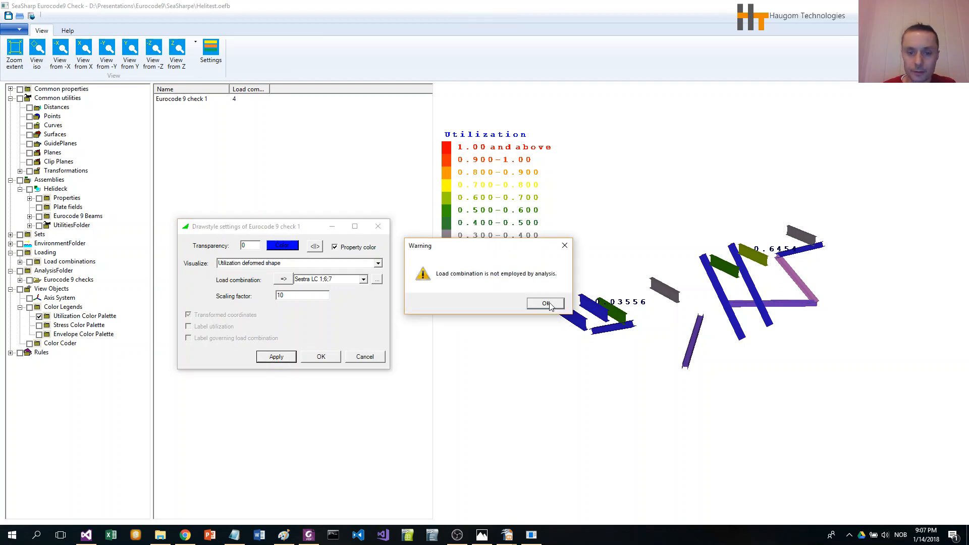
left_click(546, 304)
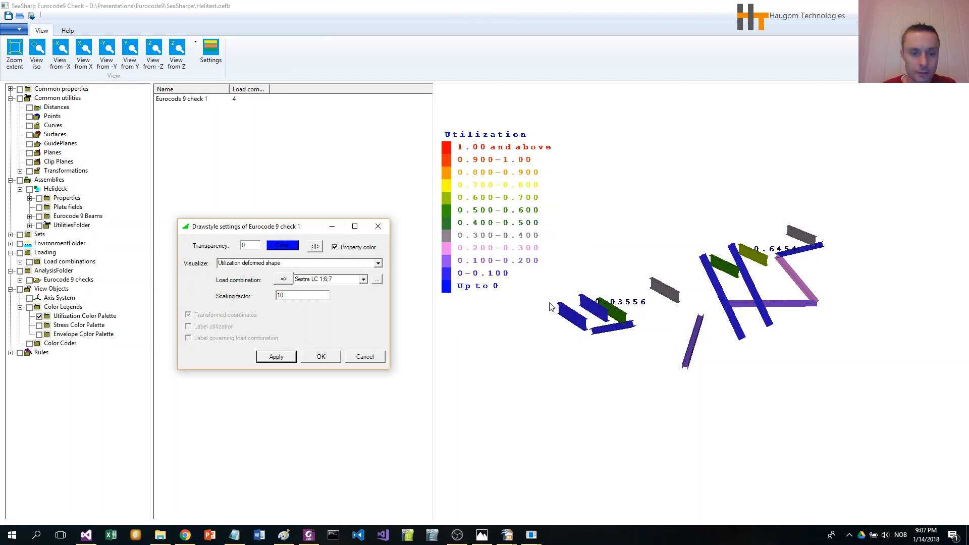
- Set the deformed shape's load combination to ULS A LC 1(1):6(1.3) and the scaling factor to 100, applying both
left_click(364, 281)
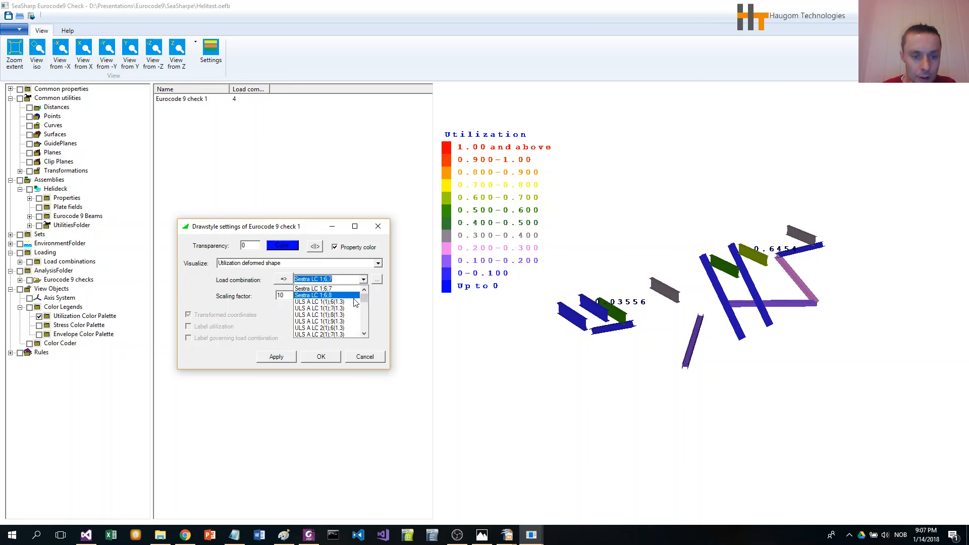
left_click(320, 301)
left_click(276, 356)
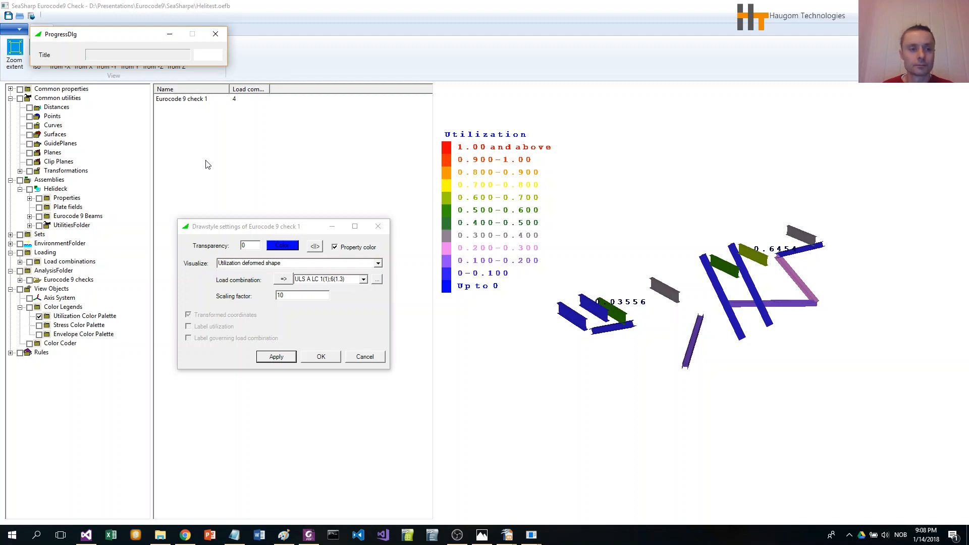
left_click(457, 535)
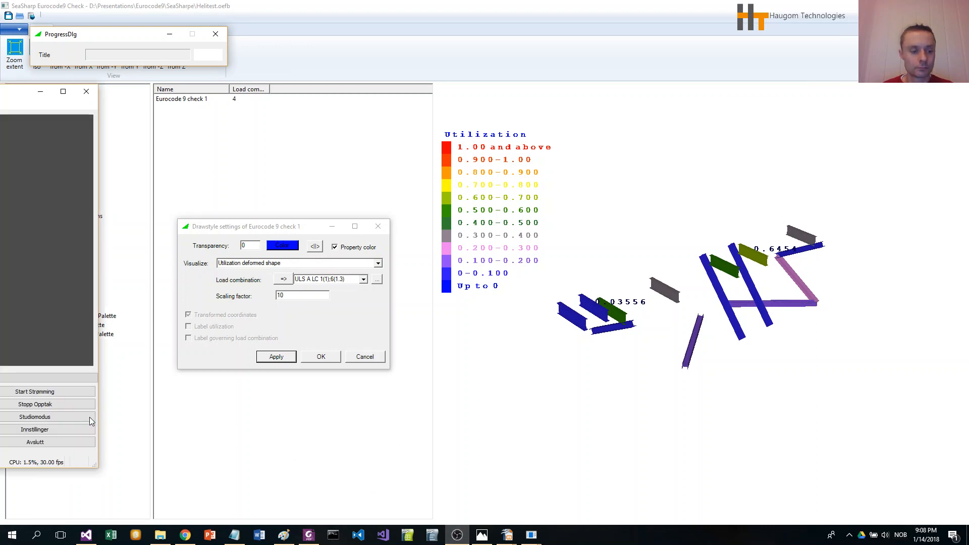
left_click(194, 421)
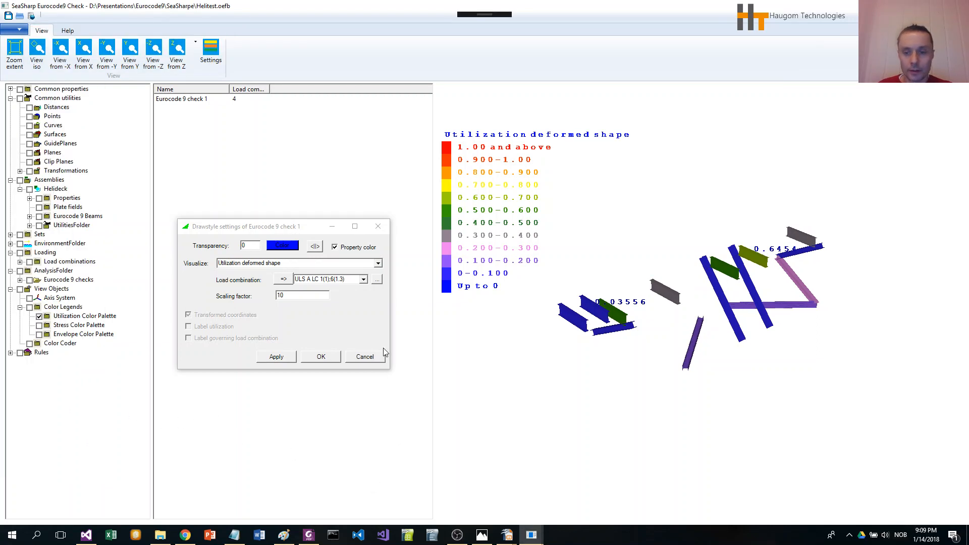
left_click(299, 297)
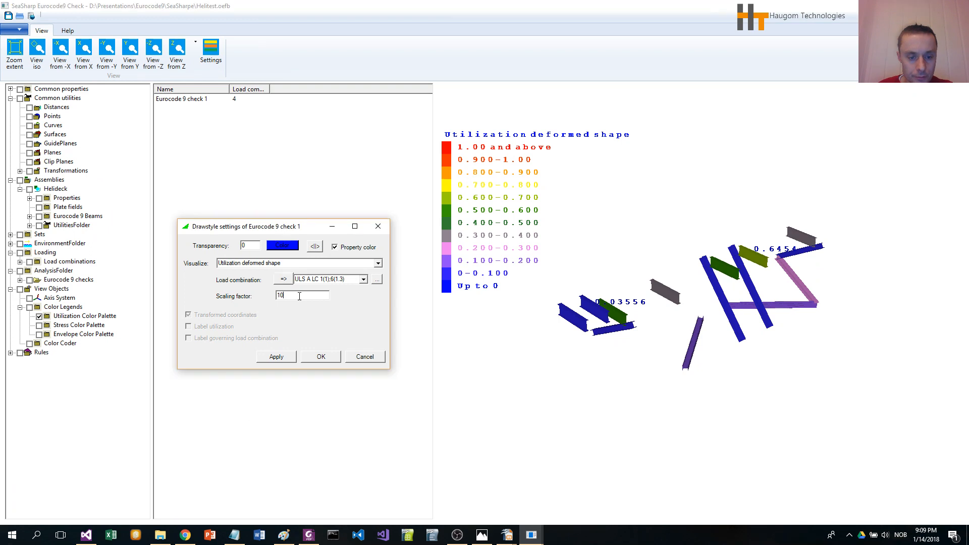
left_click(279, 358)
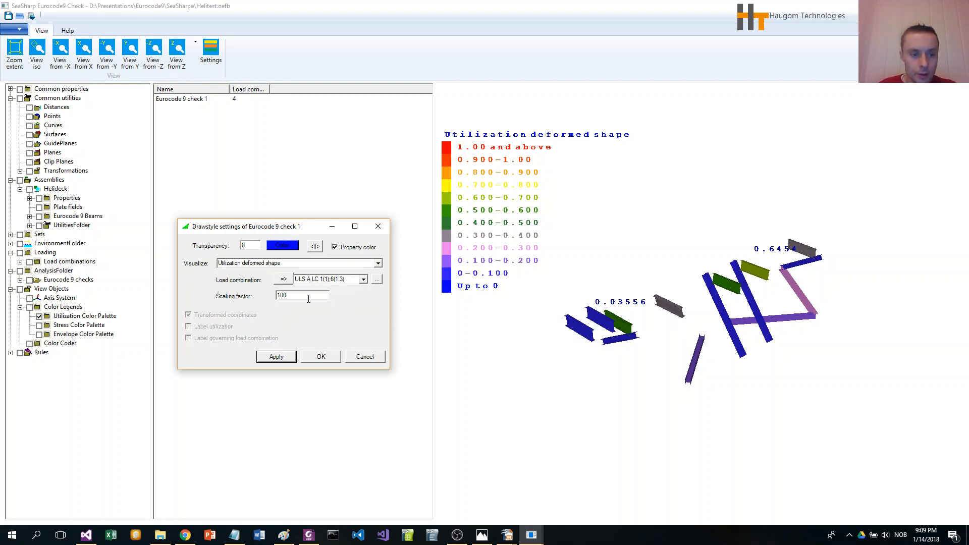
- Switch the visualization to Yield utilization with Transformed coordinates unchecked and apply it
left_click(378, 263)
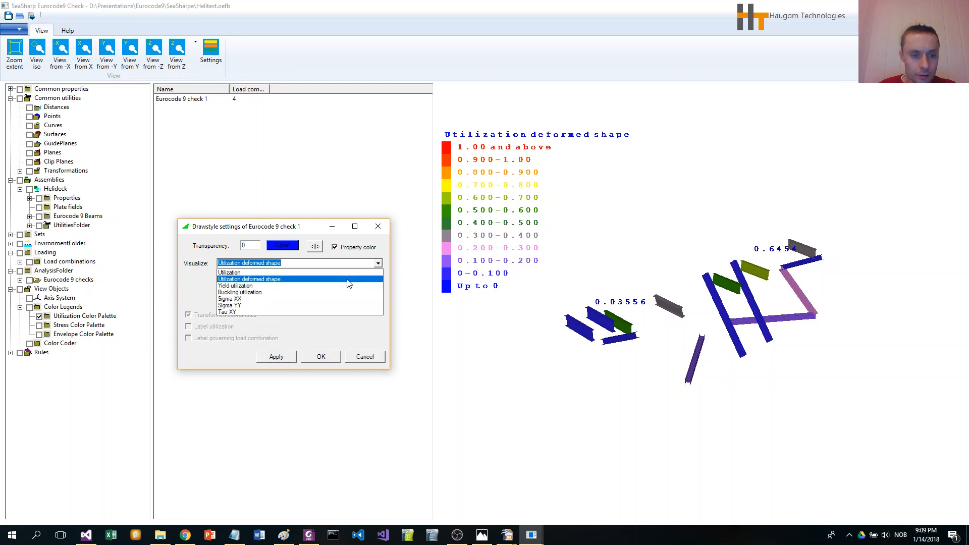
left_click(334, 285)
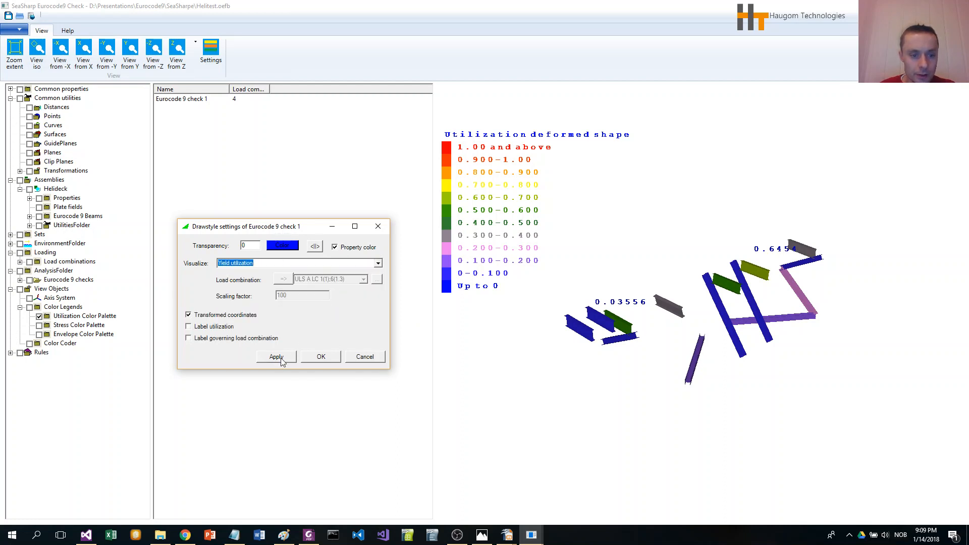
left_click(189, 315)
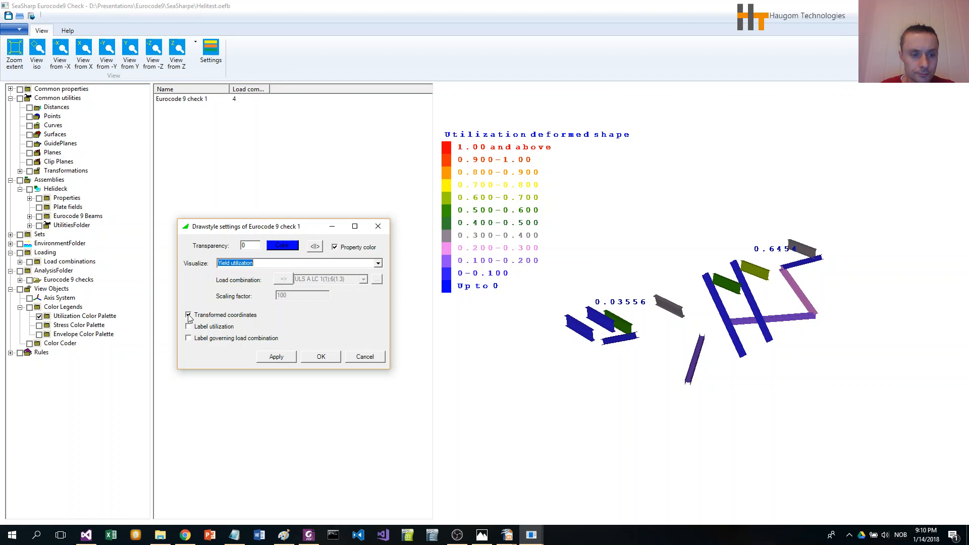
left_click(276, 357)
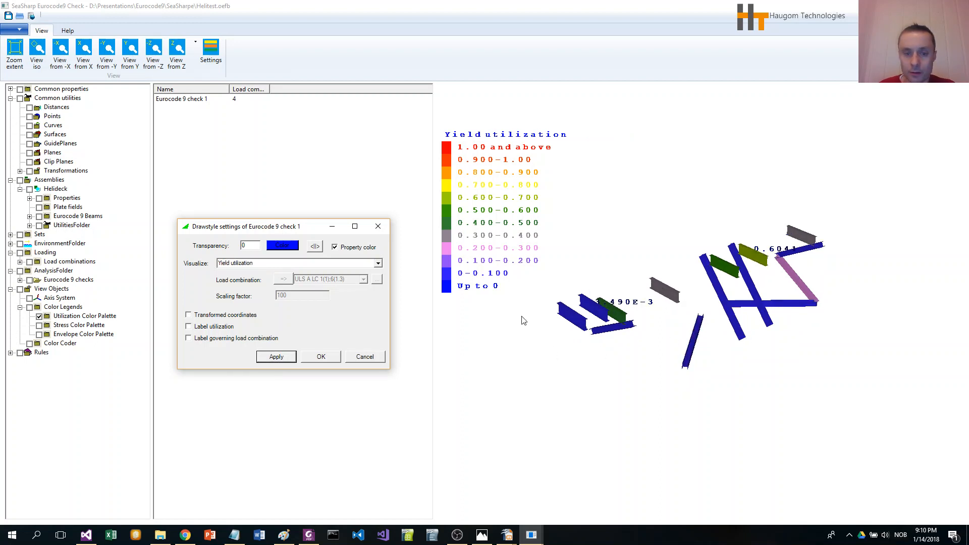
- Switch the visualization to Buckling utilization, apply it, and close the draw style dialog
left_click(379, 264)
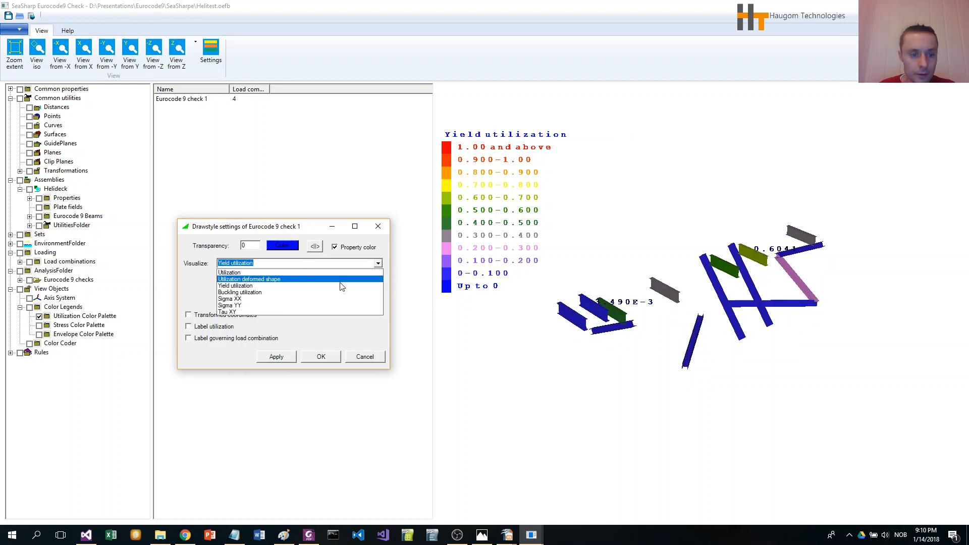
left_click(330, 293)
left_click(277, 357)
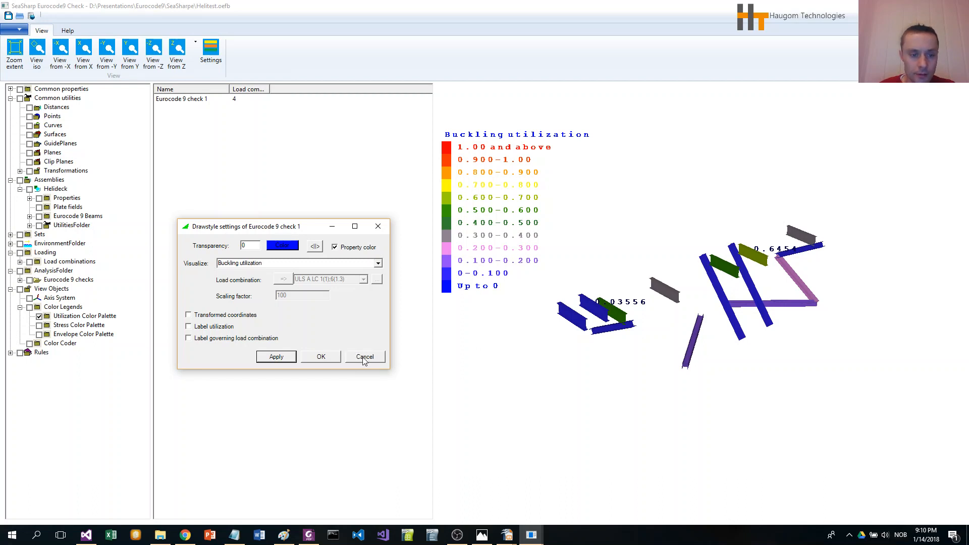
left_click(378, 263)
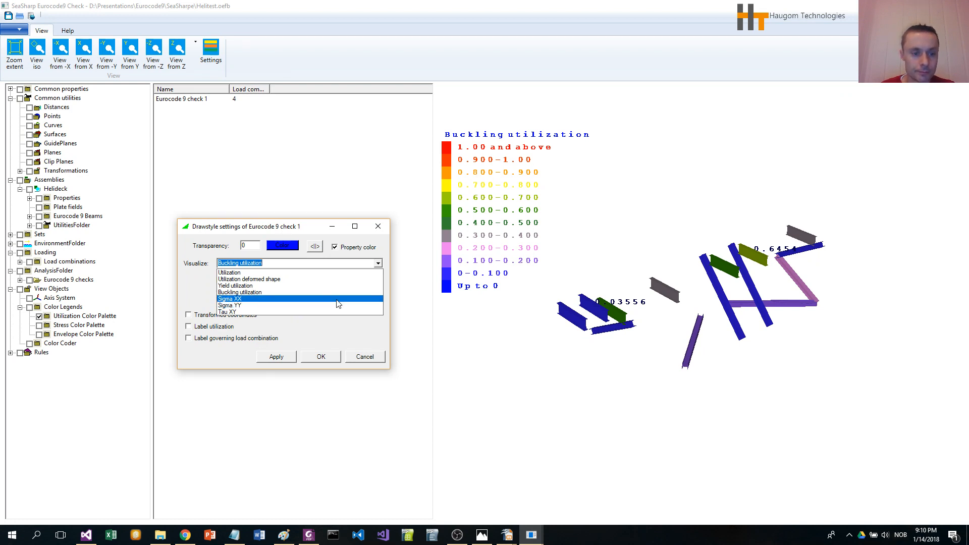
left_click(382, 336)
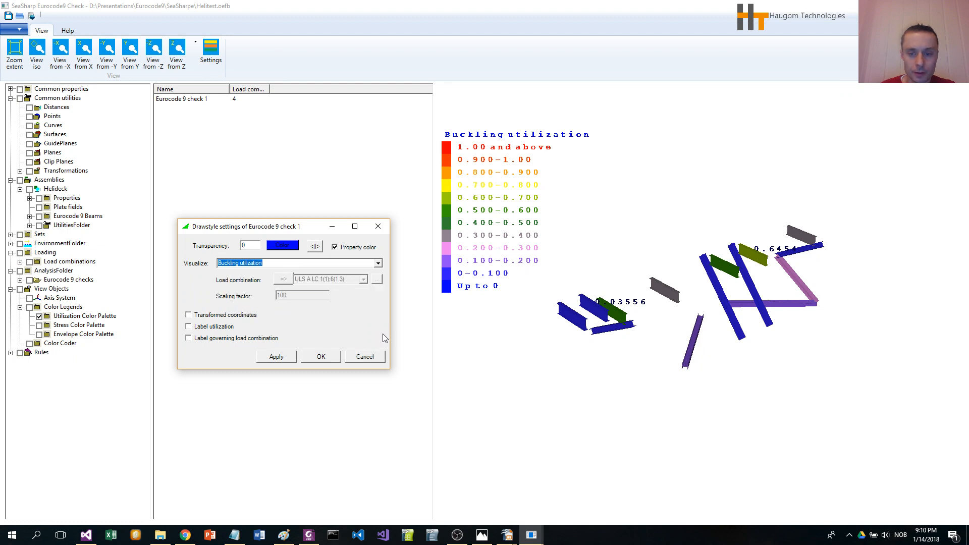
left_click(365, 356)
- Set the report folder of Eurocode 9 check 1 to D:\trash\htmltest in its report settings
right_click(192, 99)
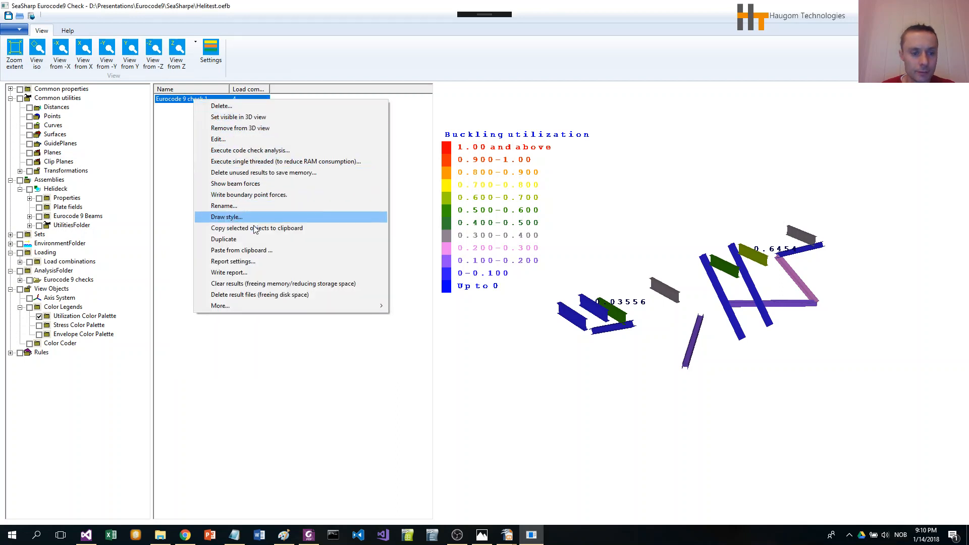
left_click(248, 260)
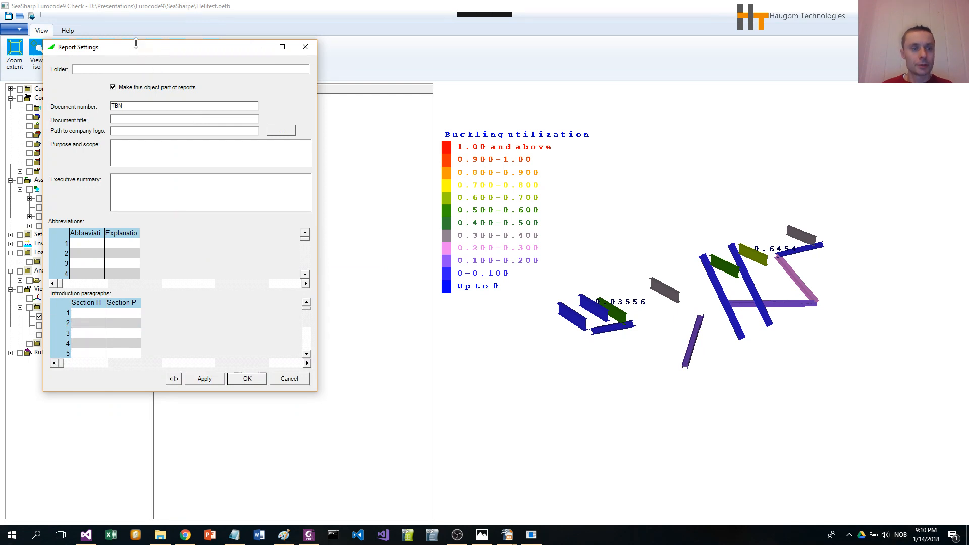
left_click_drag(133, 46, 300, 97)
left_click(300, 117)
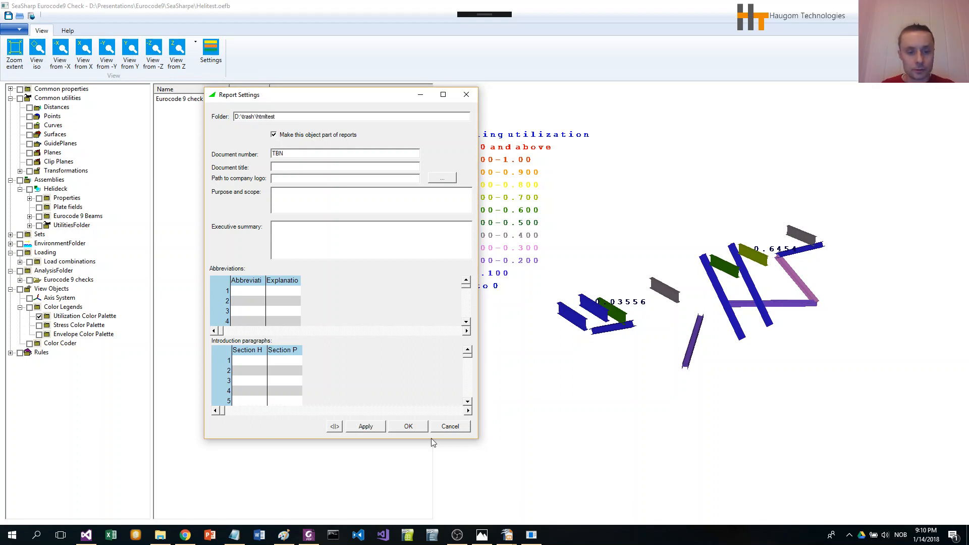
left_click(409, 426)
- Write the report for Eurocode 9 check 1, agreeing to delete old files in the reporting folder
right_click(198, 101)
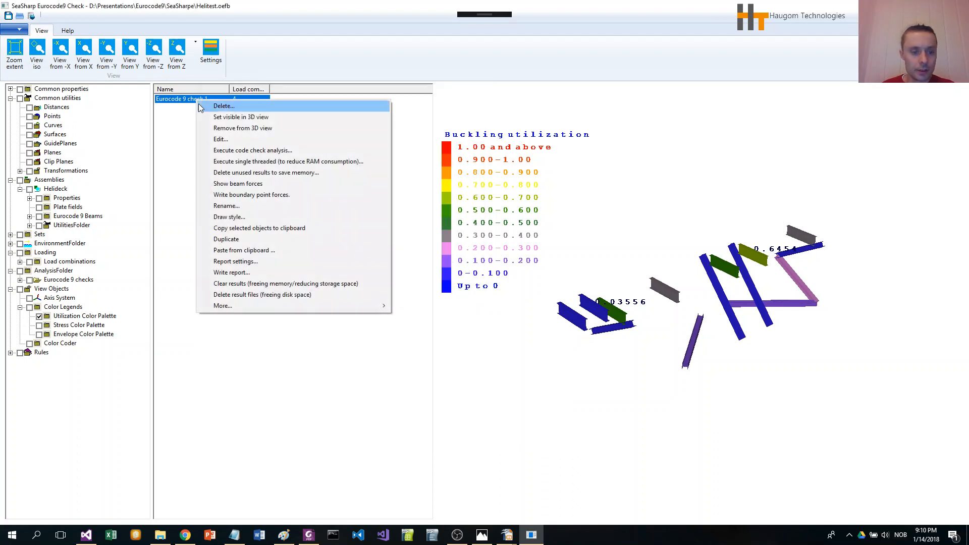
left_click(270, 273)
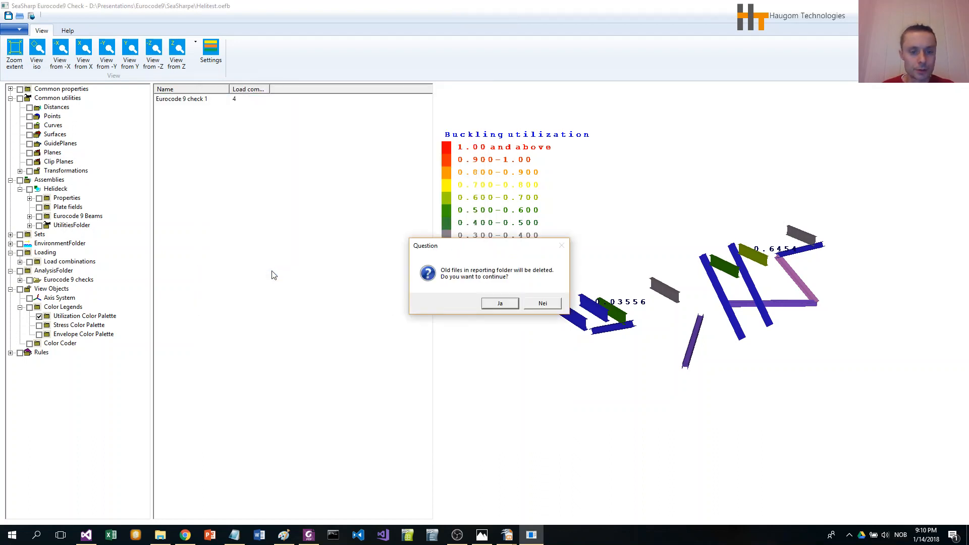
left_click(504, 306)
left_click(485, 303)
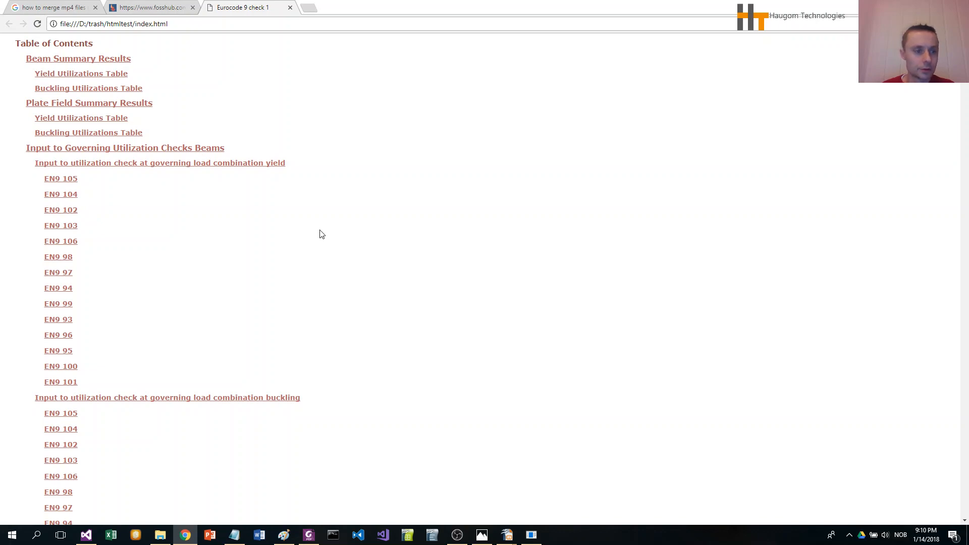
- Scroll through the HTML report's beam summary tables and governing utilization check inputs
scroll(321, 234, "down", 10)
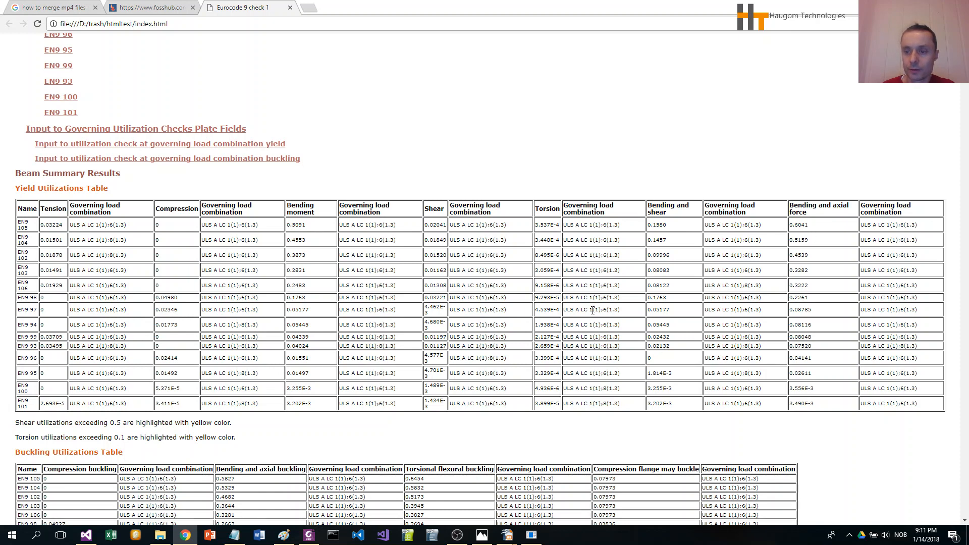
scroll(593, 310, "down", 4)
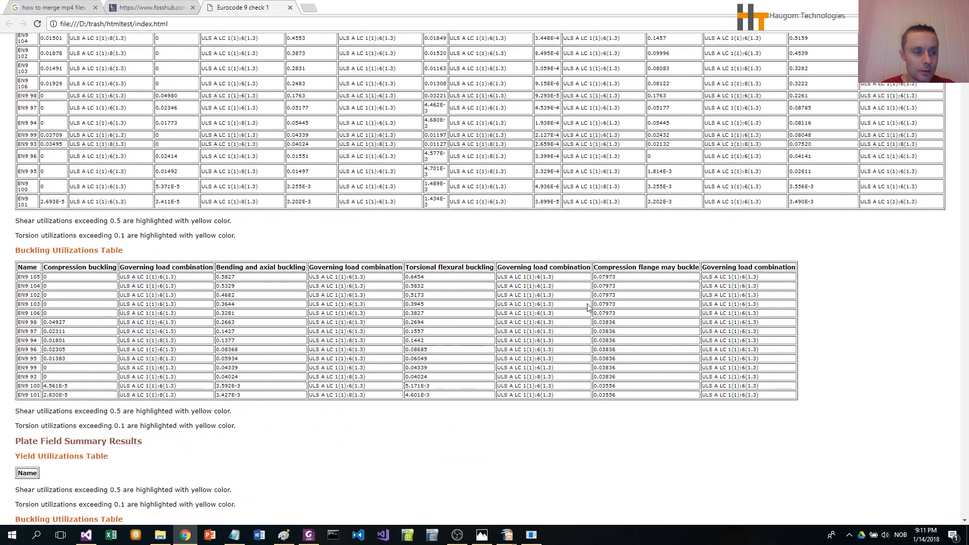
scroll(236, 296, "down", 1)
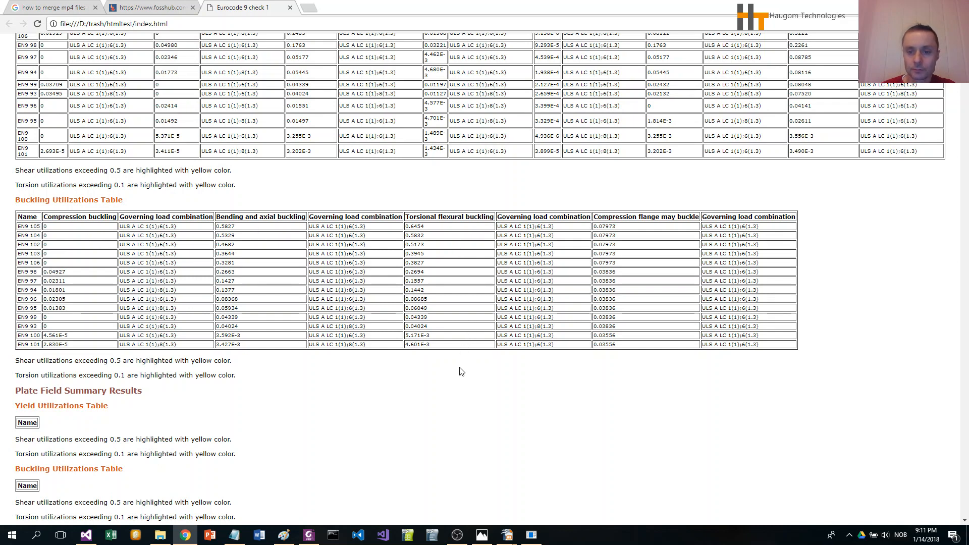
scroll(450, 370, "down", 2)
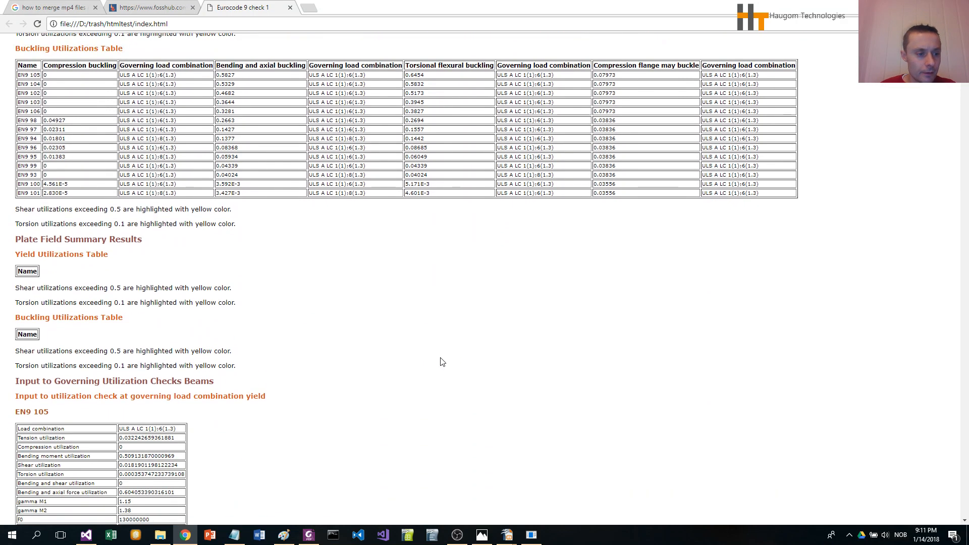
scroll(434, 356, "down", 2)
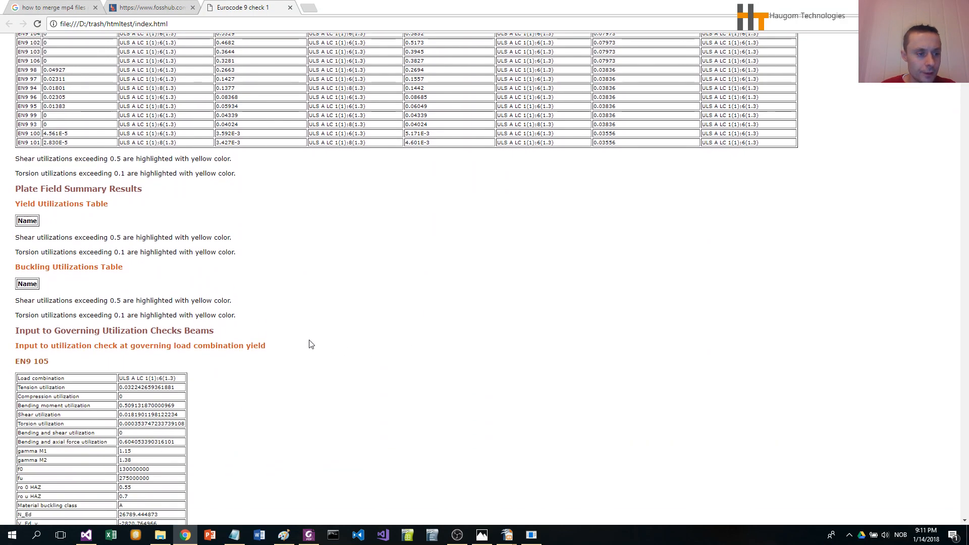
scroll(258, 325, "down", 2)
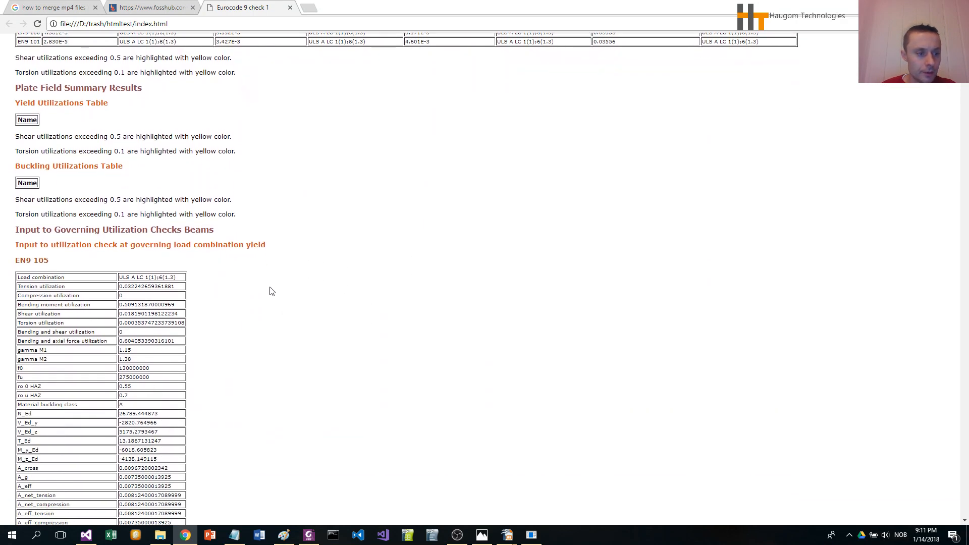
scroll(259, 325, "down", 2)
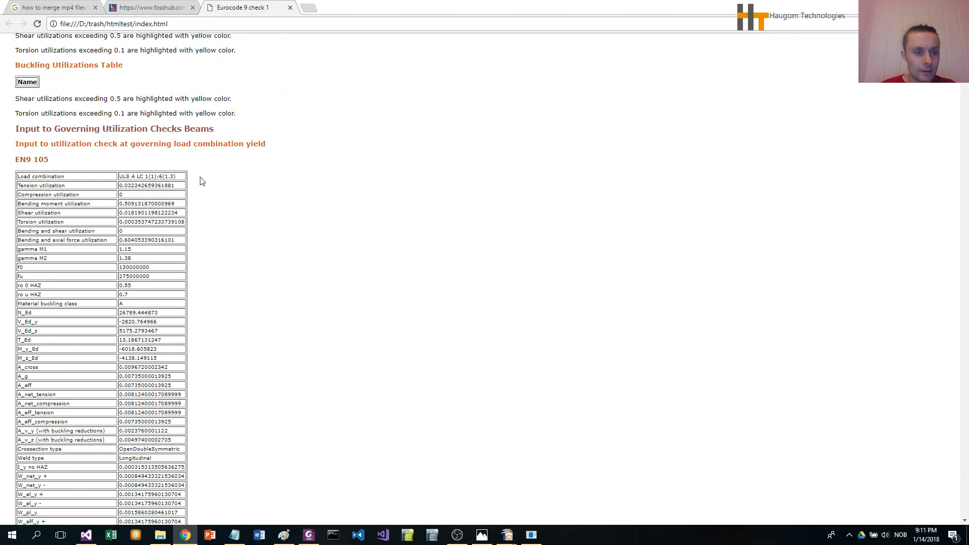
- Scroll through the governing utilization check input tables for beams EN9 105, 104, 106 and 98 in the HTML report
scroll(267, 297, "down", 1)
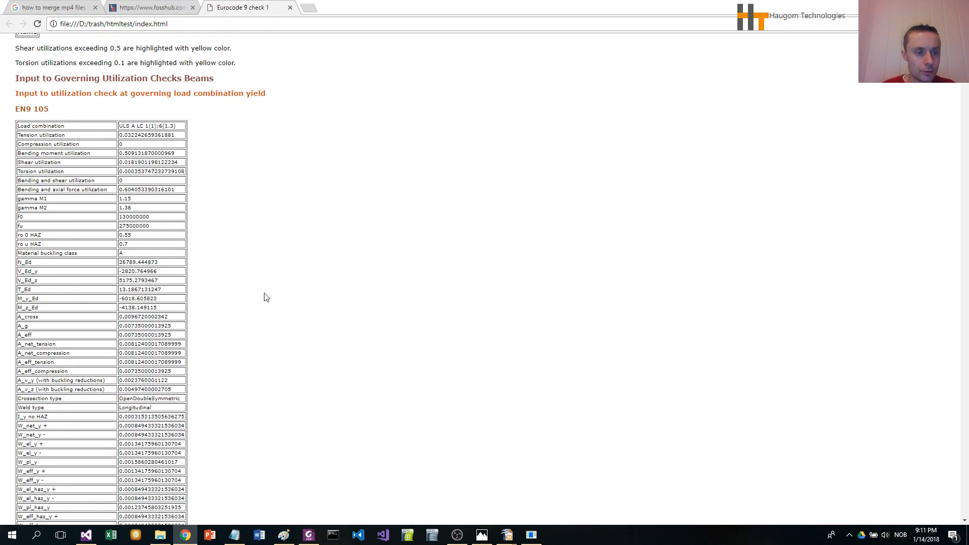
scroll(266, 297, "down", 1)
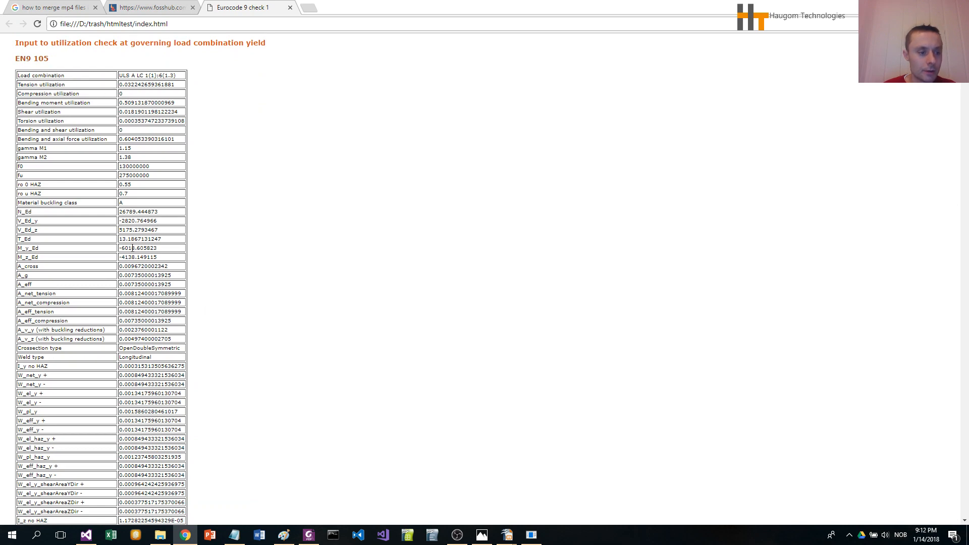
scroll(139, 255, "down", 8)
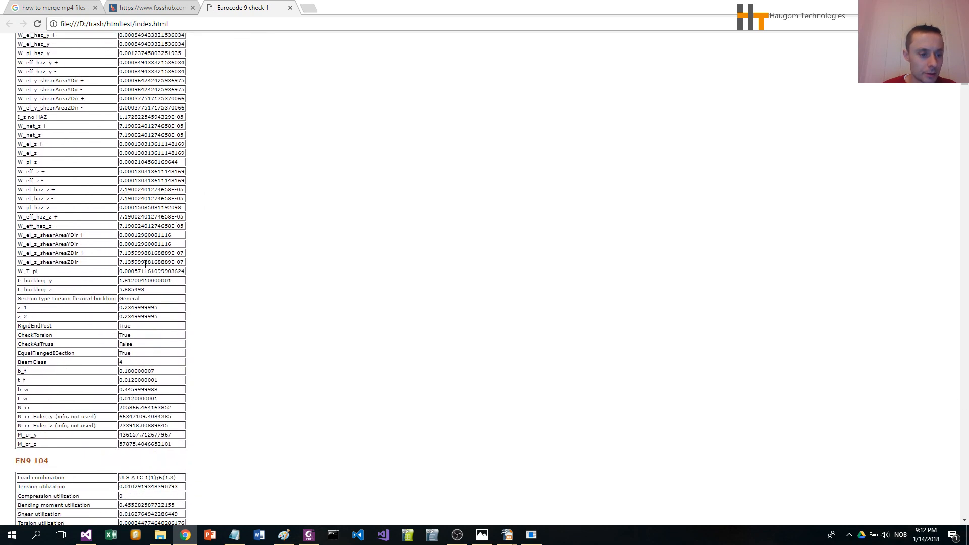
scroll(146, 264, "down", 20)
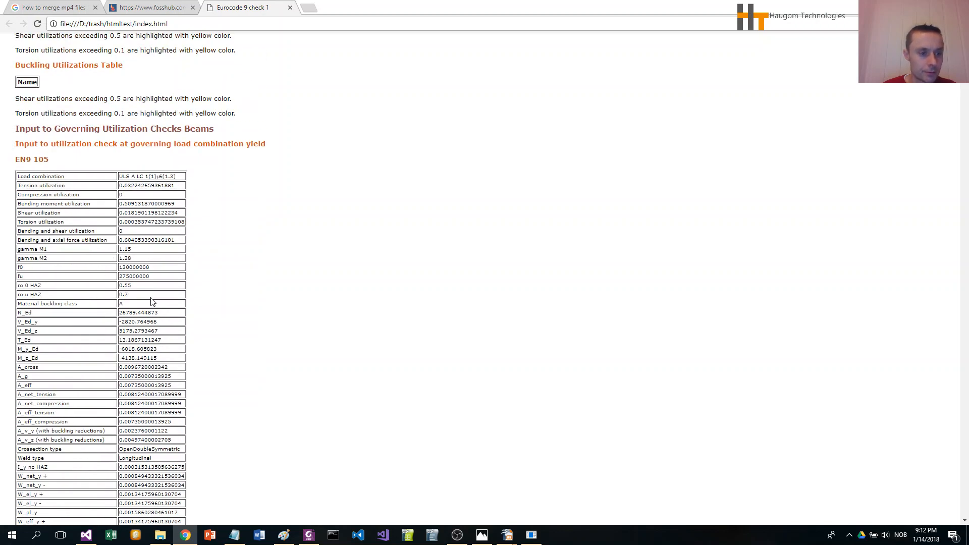
scroll(179, 316, "down", 7)
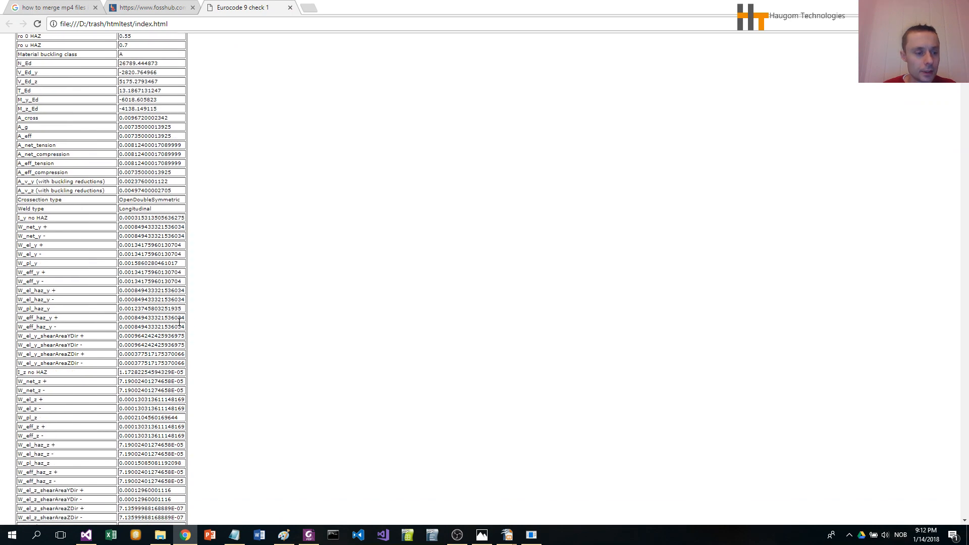
scroll(179, 322, "down", 2)
scroll(178, 323, "down", 1)
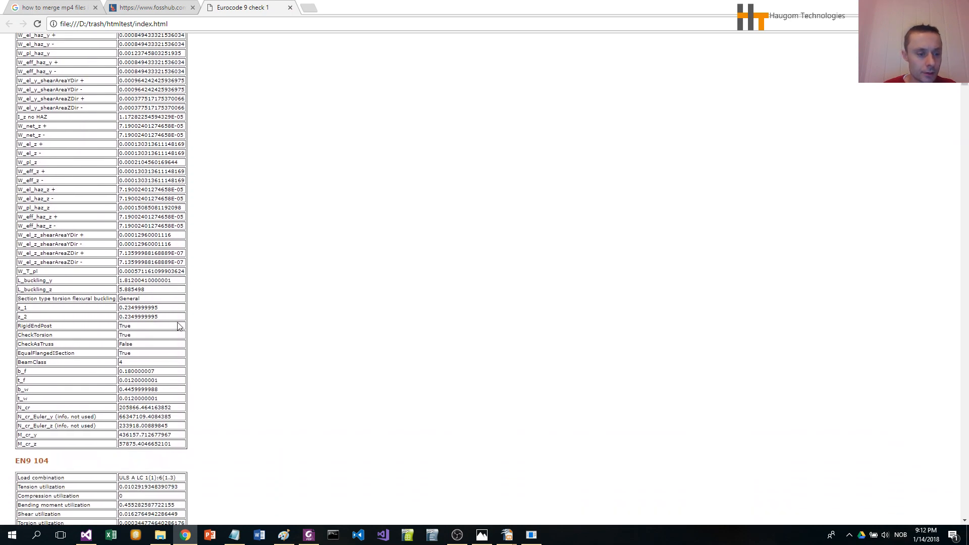
scroll(177, 328, "up", 11)
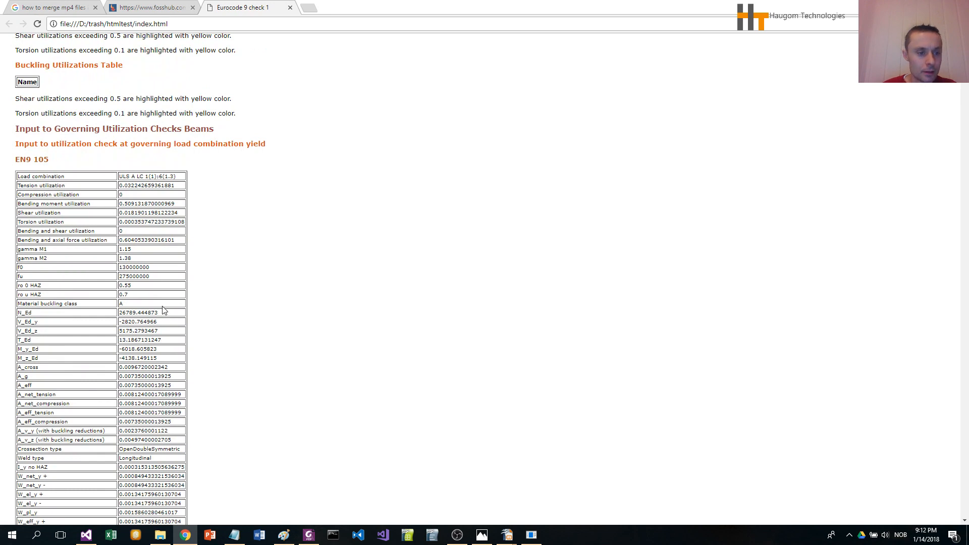
scroll(163, 310, "up", 1)
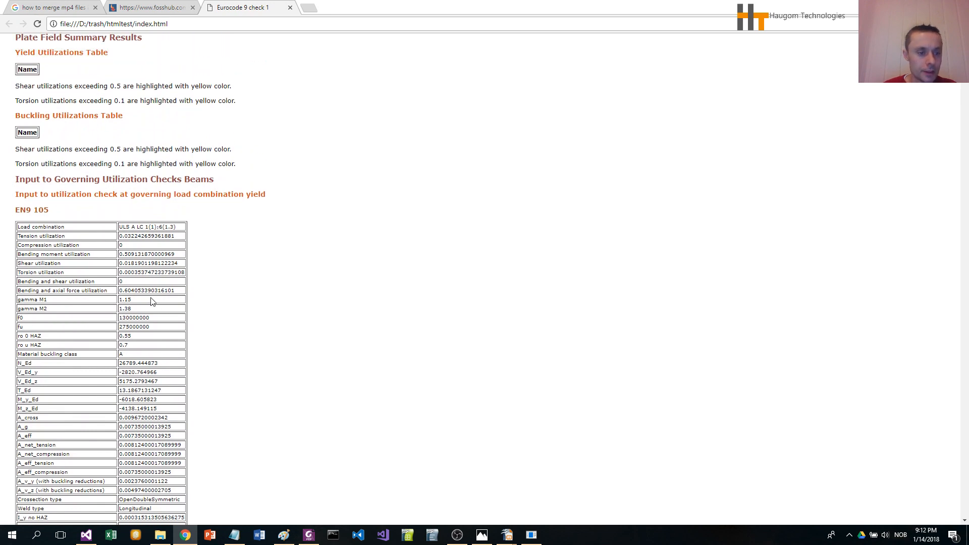
scroll(153, 301, "down", 15)
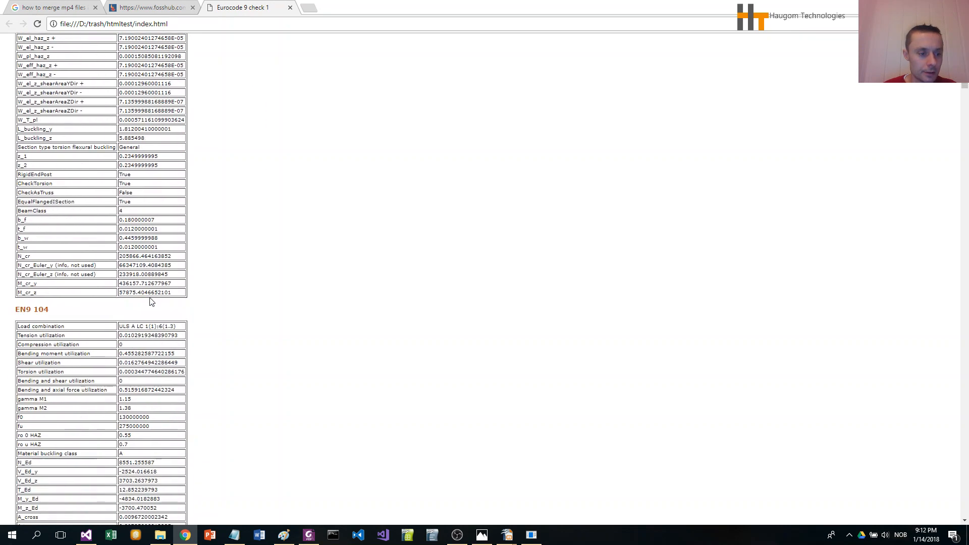
scroll(153, 301, "down", 20)
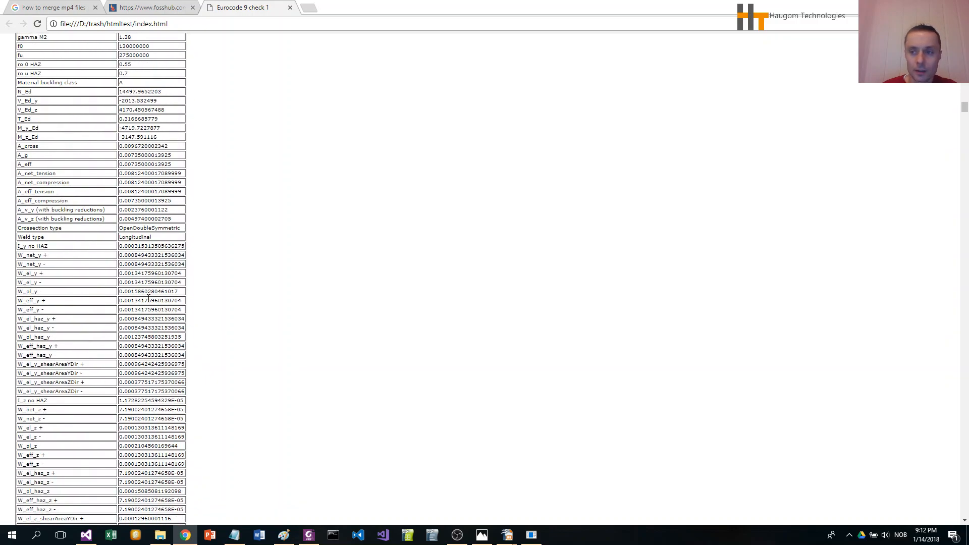
scroll(148, 299, "down", 20)
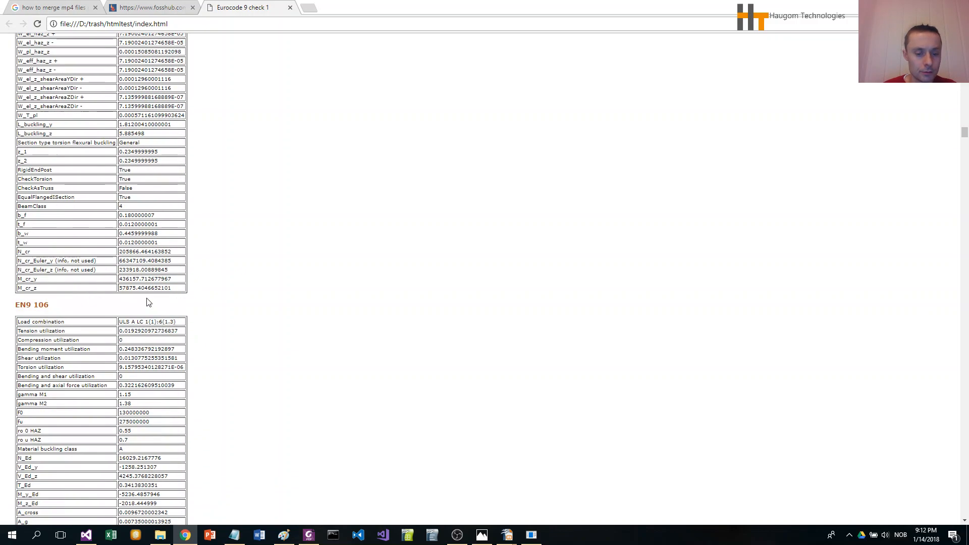
scroll(148, 302, "down", 20)
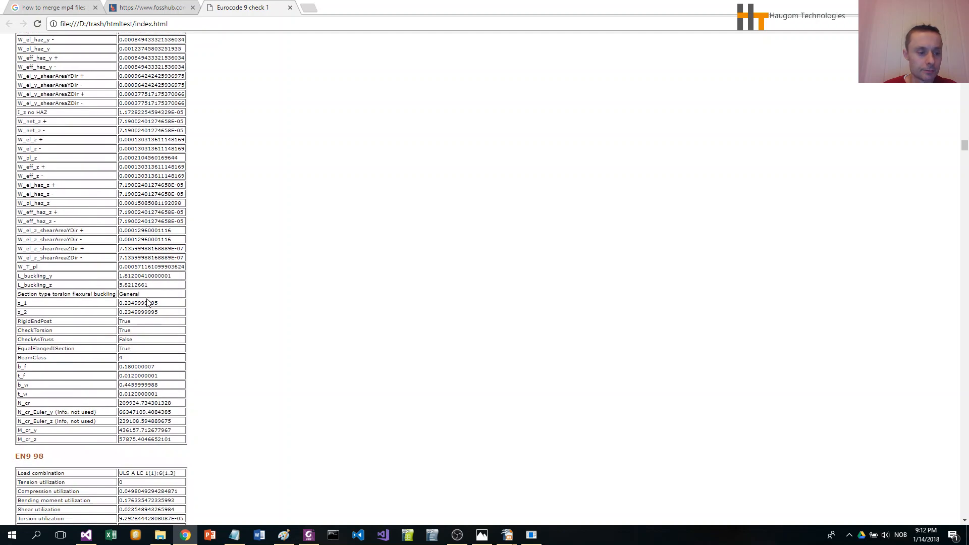
scroll(149, 302, "down", 3)
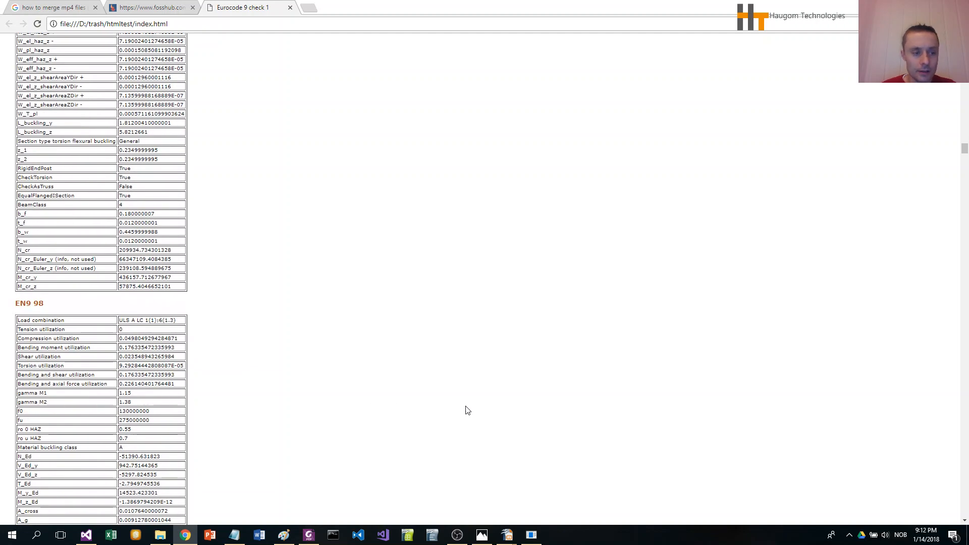